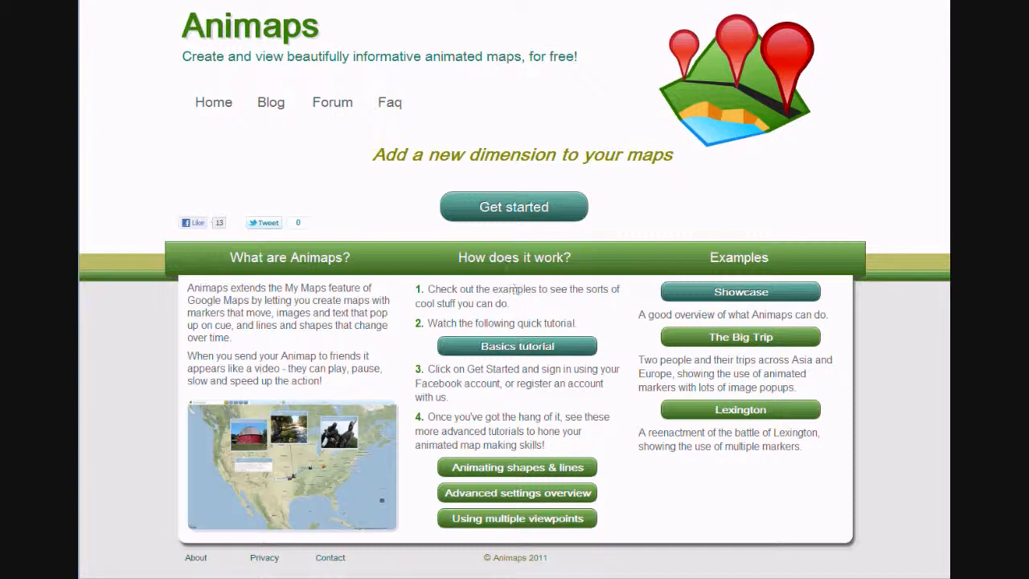
Start the map editor and create a new animap named "Test map"
{"action": "left_click", "coordinate": [500, 195]}
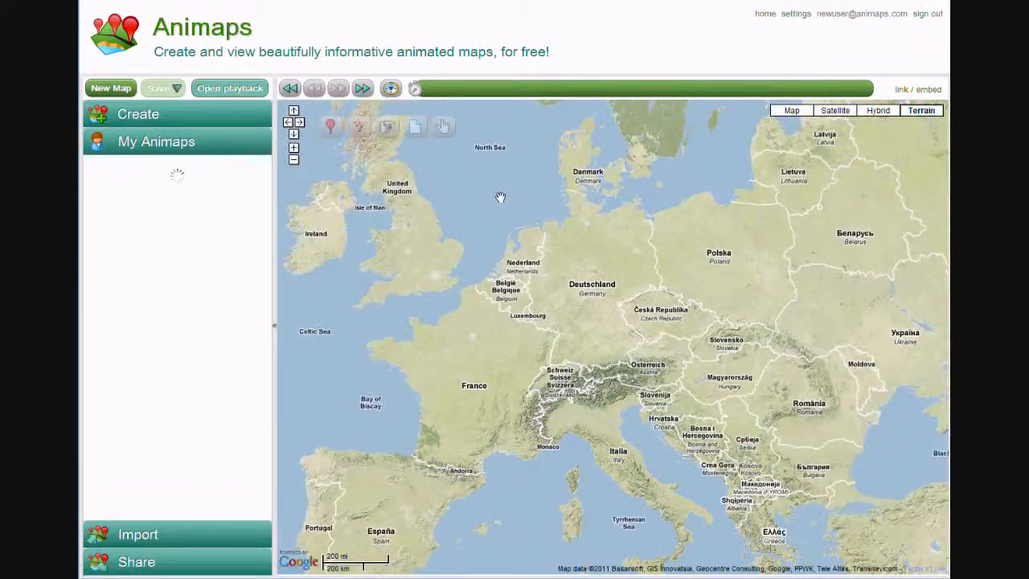
{"action": "left_click", "coordinate": [97, 87]}
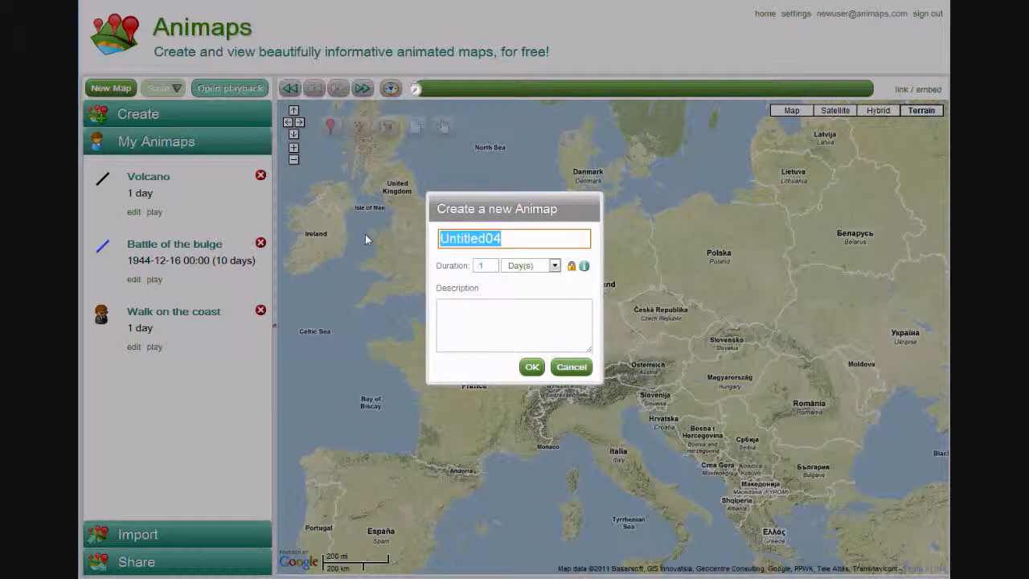
{"action": "type", "text": "Test mp"}
{"action": "key", "text": "BackSpace"}
{"action": "type", "text": "ap"}
{"action": "key", "text": "Return"}
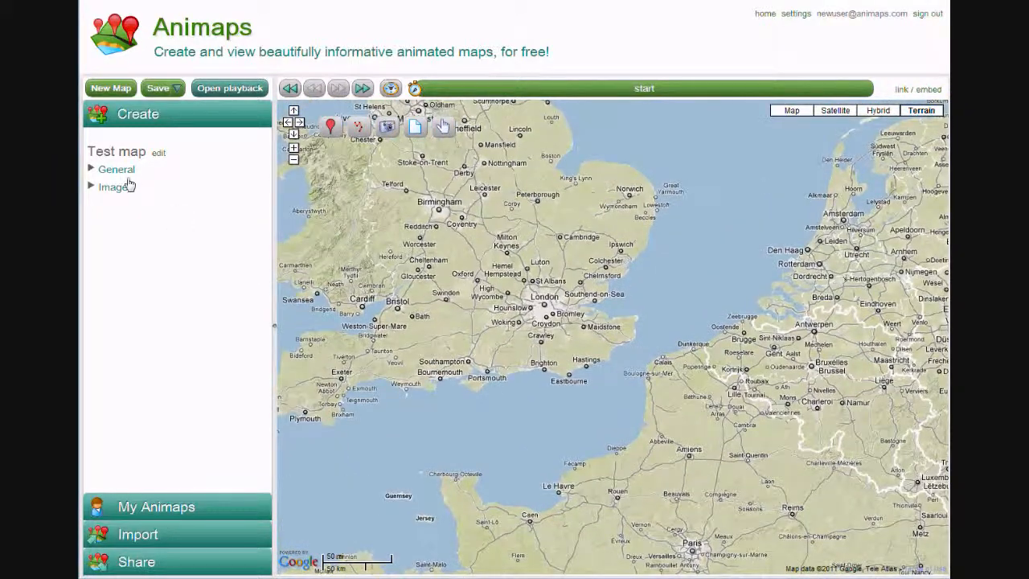
Review the general settings of Test map and save the map
{"action": "left_click", "coordinate": [119, 170]}
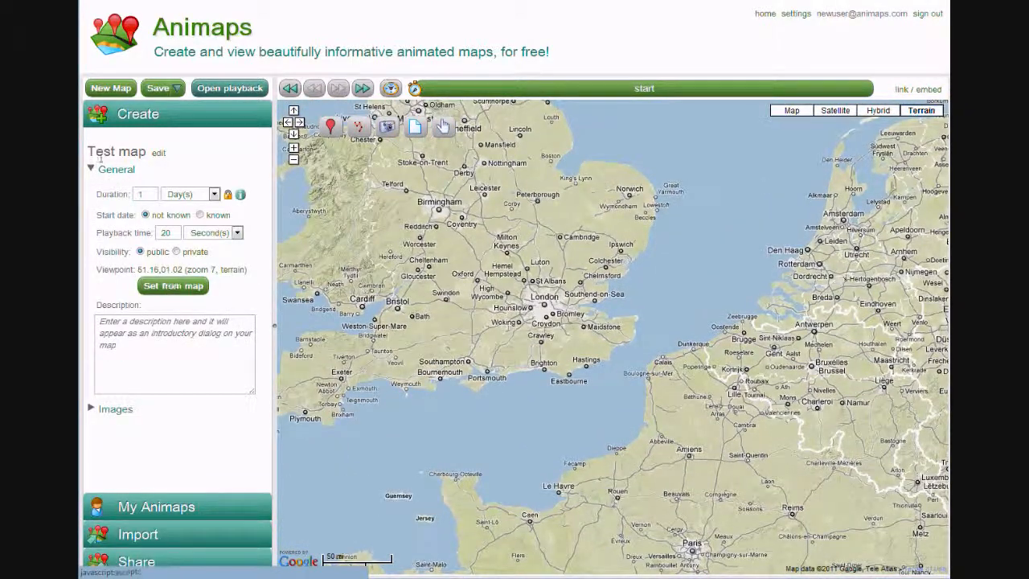
{"action": "left_click", "coordinate": [111, 170]}
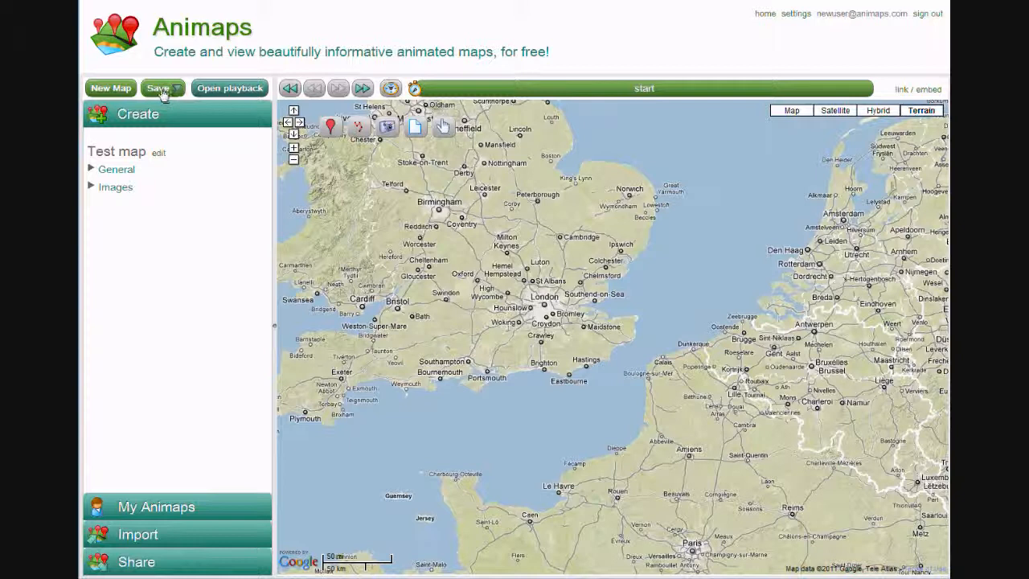
{"action": "left_click", "coordinate": [160, 90]}
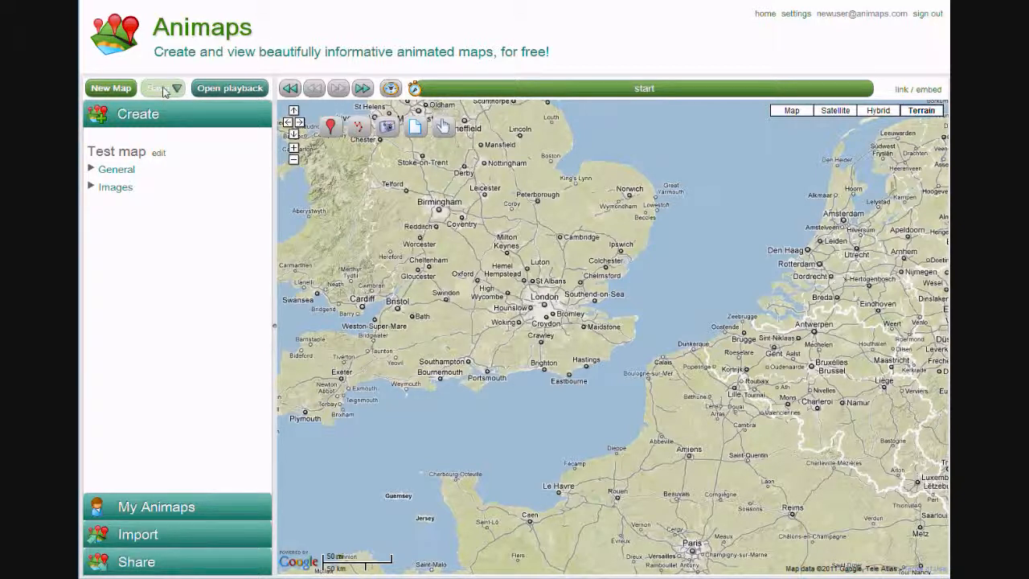
Turn on the advanced features in the user settings and apply the change
{"action": "left_click", "coordinate": [795, 15]}
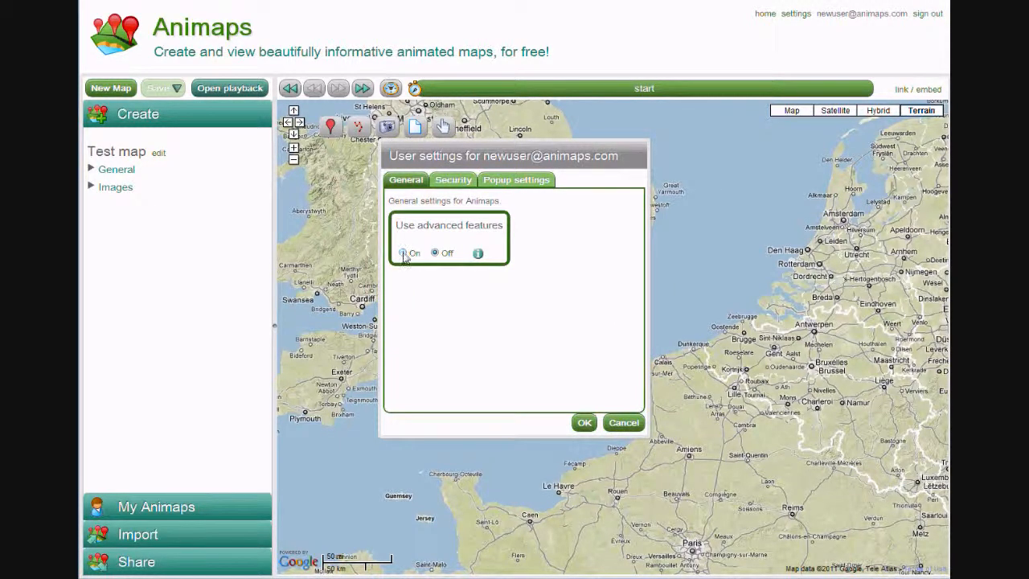
{"action": "left_click", "coordinate": [584, 422]}
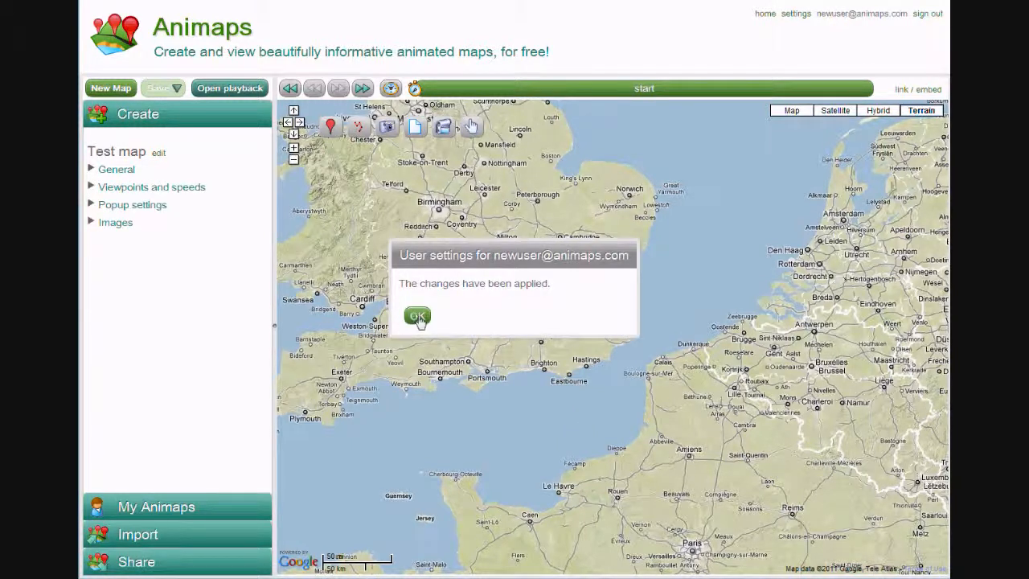
{"action": "left_click", "coordinate": [417, 317]}
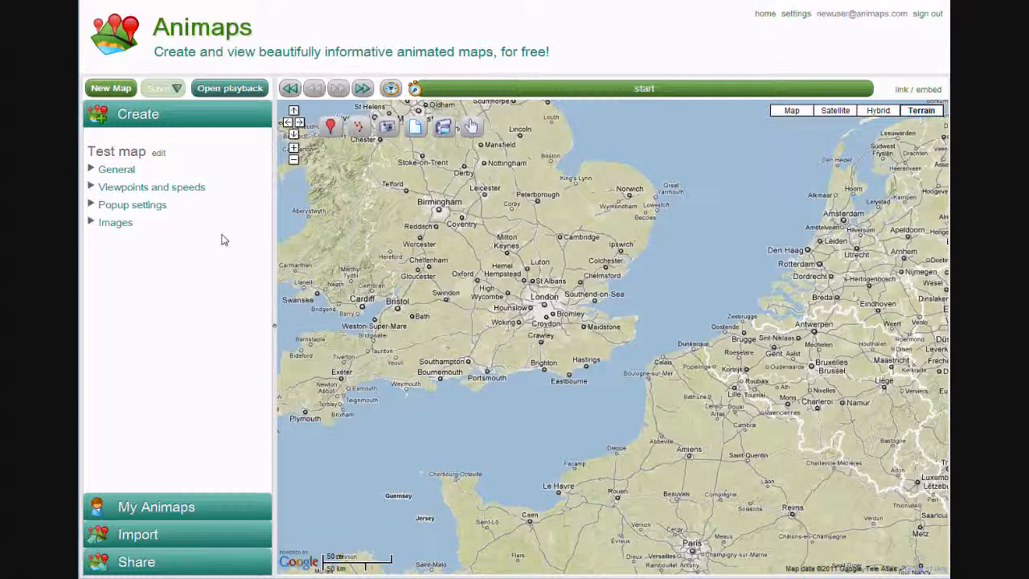
Examine the popup settings of this map and the default popup settings for new maps in the user settings
{"action": "left_click", "coordinate": [126, 210]}
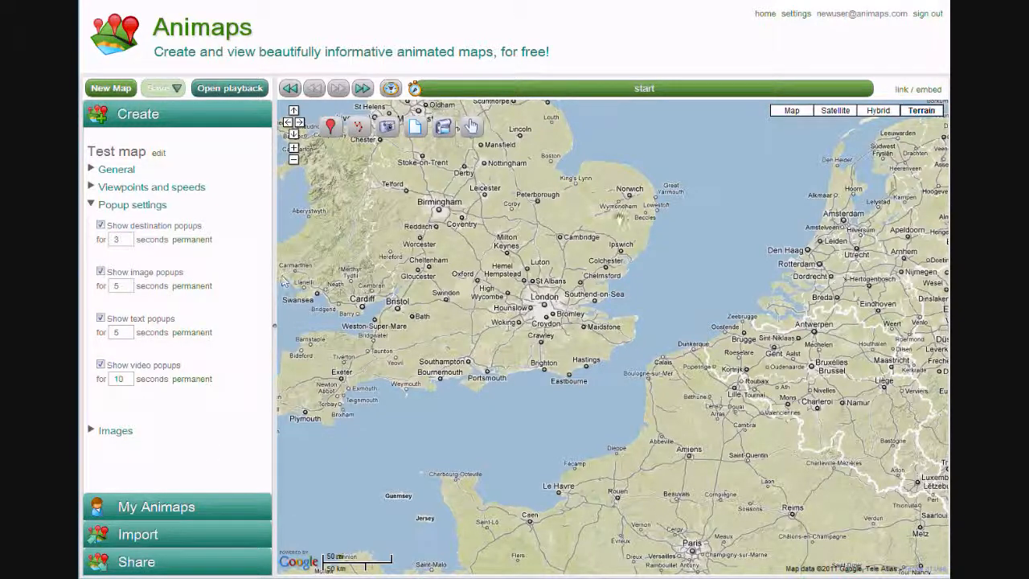
{"action": "left_click", "coordinate": [795, 16]}
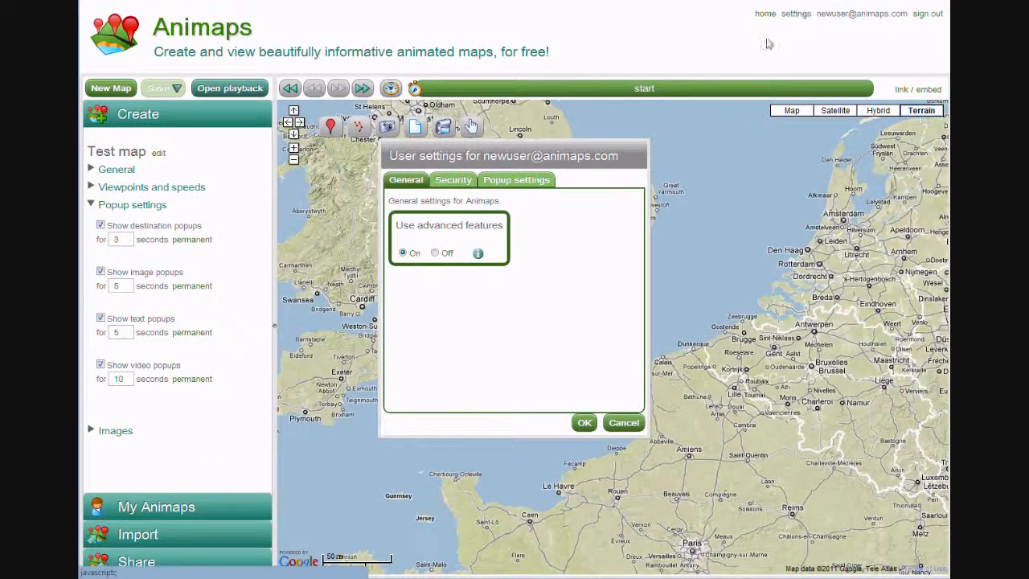
{"action": "left_click", "coordinate": [528, 187]}
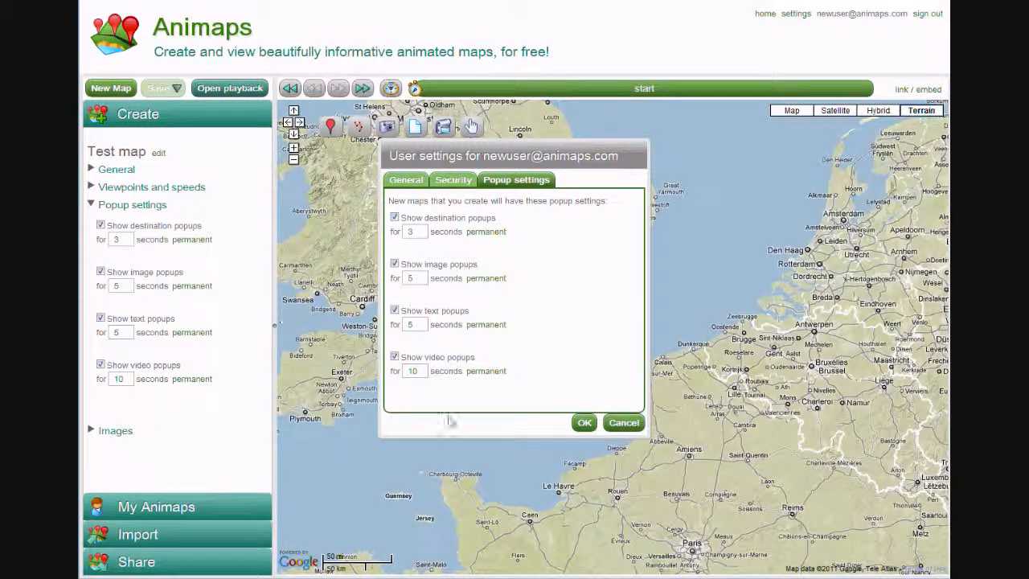
{"action": "left_click", "coordinate": [623, 423]}
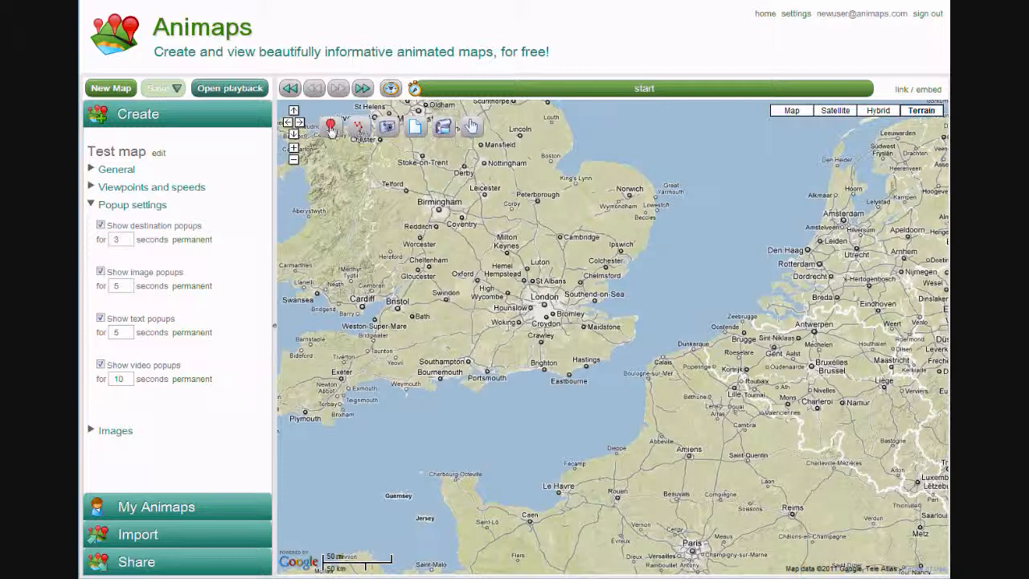
Place a marker in the sea west of Guernsey and animate it along a path through the English Channel into the North Sea
{"action": "left_click", "coordinate": [359, 477]}
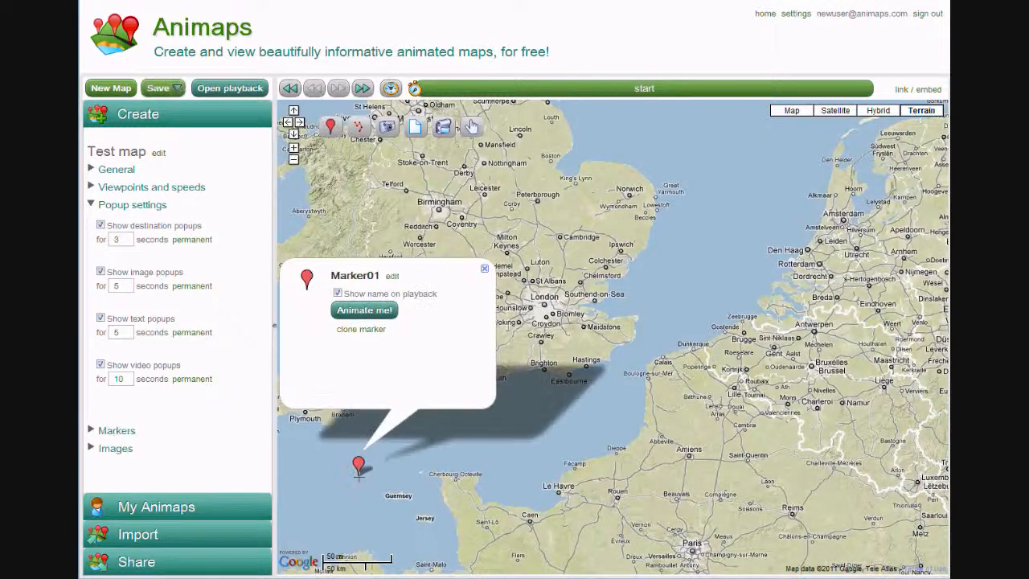
{"action": "left_click", "coordinate": [370, 324]}
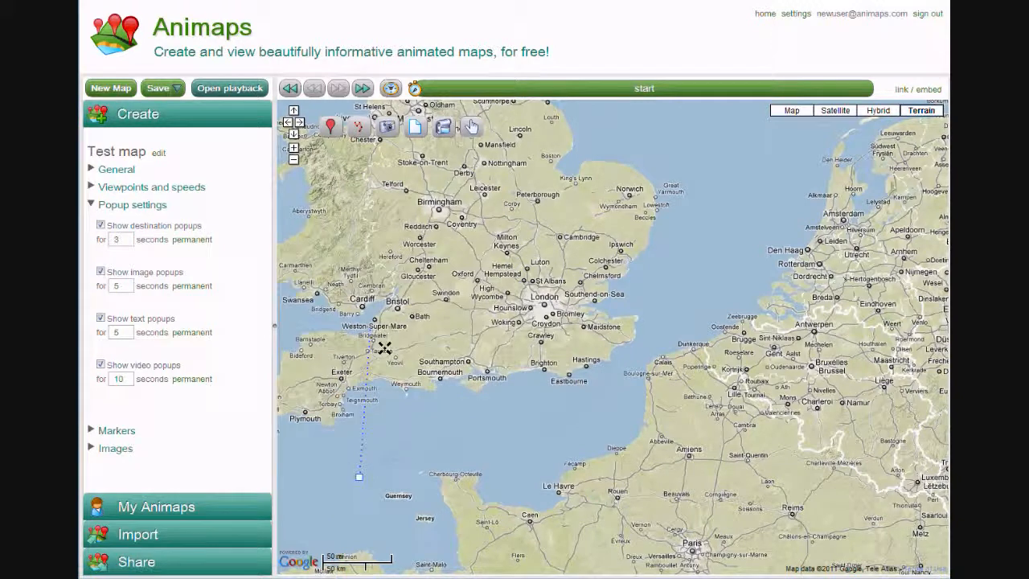
{"action": "left_click", "coordinate": [412, 441]}
{"action": "left_click", "coordinate": [511, 433]}
{"action": "left_click", "coordinate": [597, 401]}
{"action": "left_click", "coordinate": [684, 308]}
{"action": "left_click", "coordinate": [714, 247]}
{"action": "double_click", "coordinate": [771, 177]}
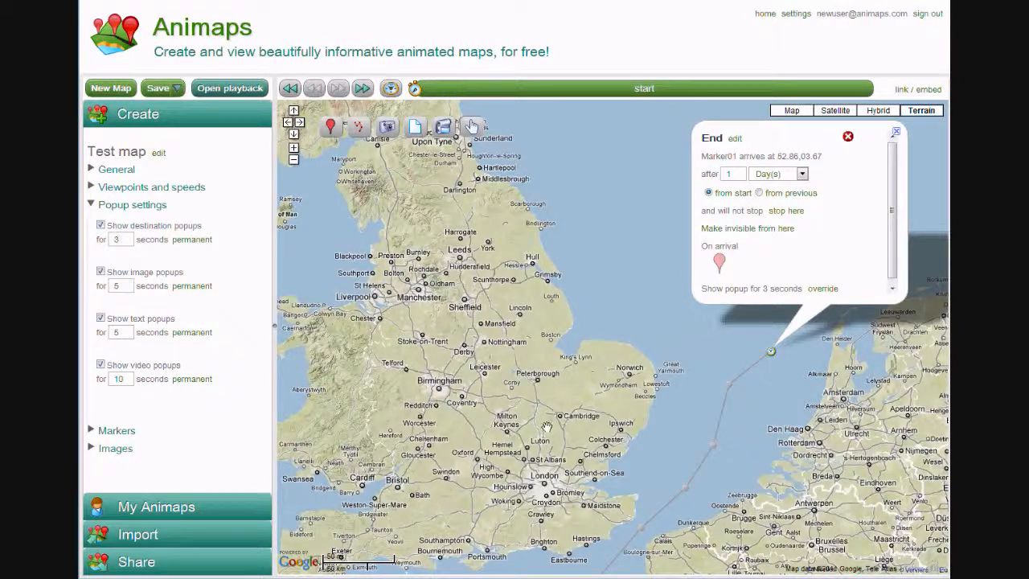
Examine the settings of the marker path's end point off the Dutch coast
{"action": "left_click_drag", "start_coordinate": [519, 469], "coordinate": [570, 368]}
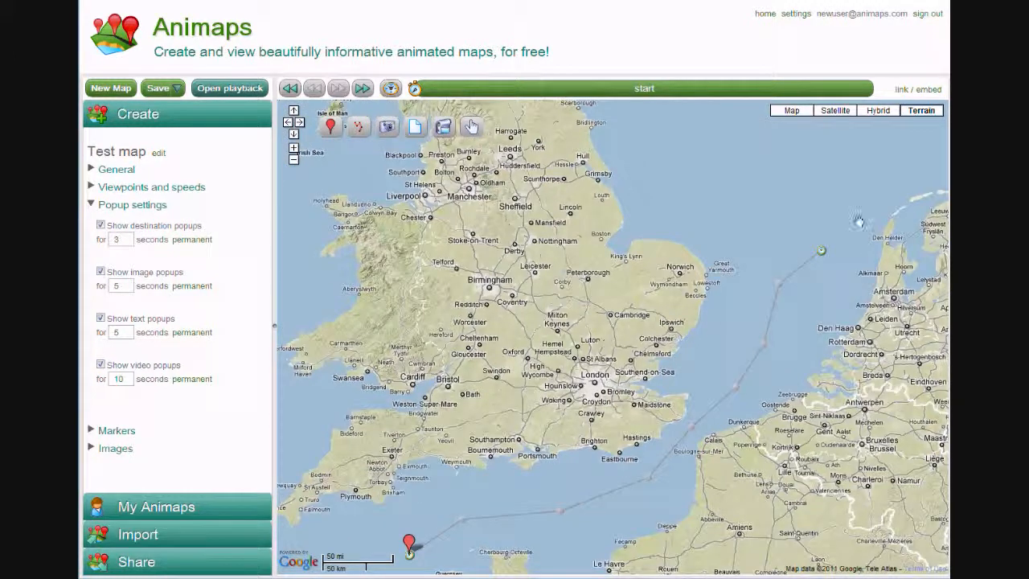
{"action": "left_click", "coordinate": [822, 252]}
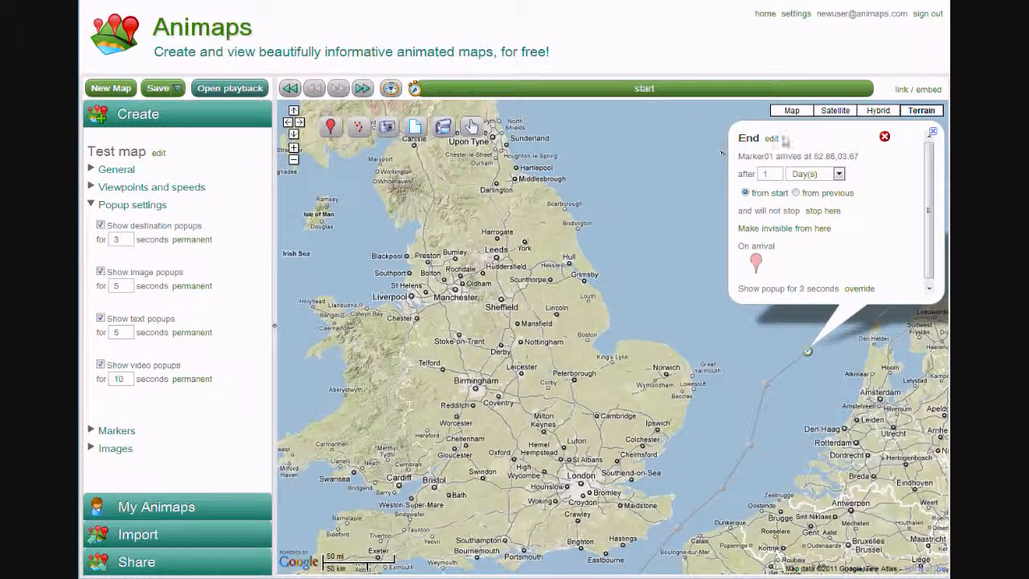
{"action": "left_click", "coordinate": [611, 434]}
Save the map and play its animation in the playback view
{"action": "left_click", "coordinate": [165, 90]}
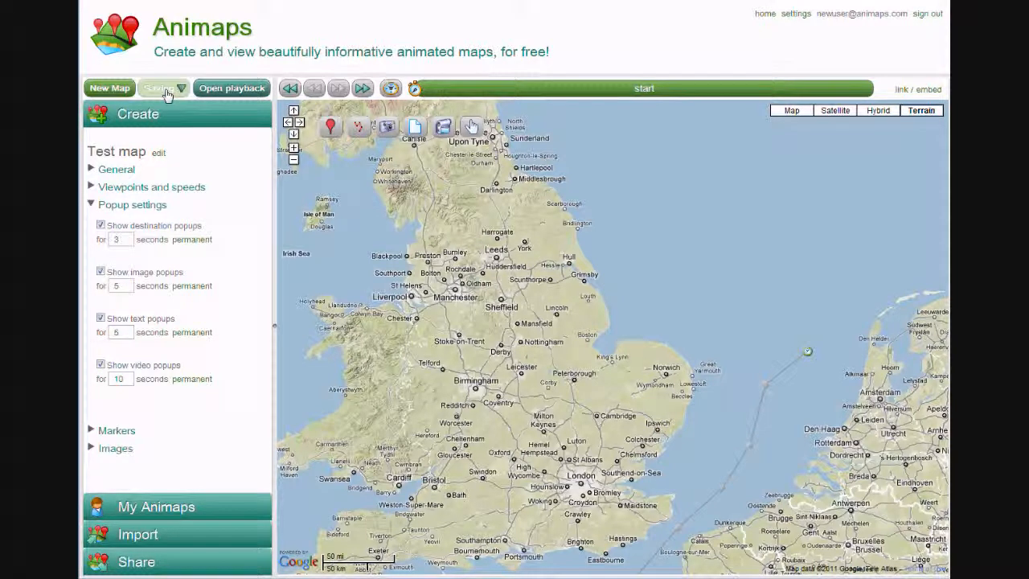
{"action": "left_click", "coordinate": [217, 89]}
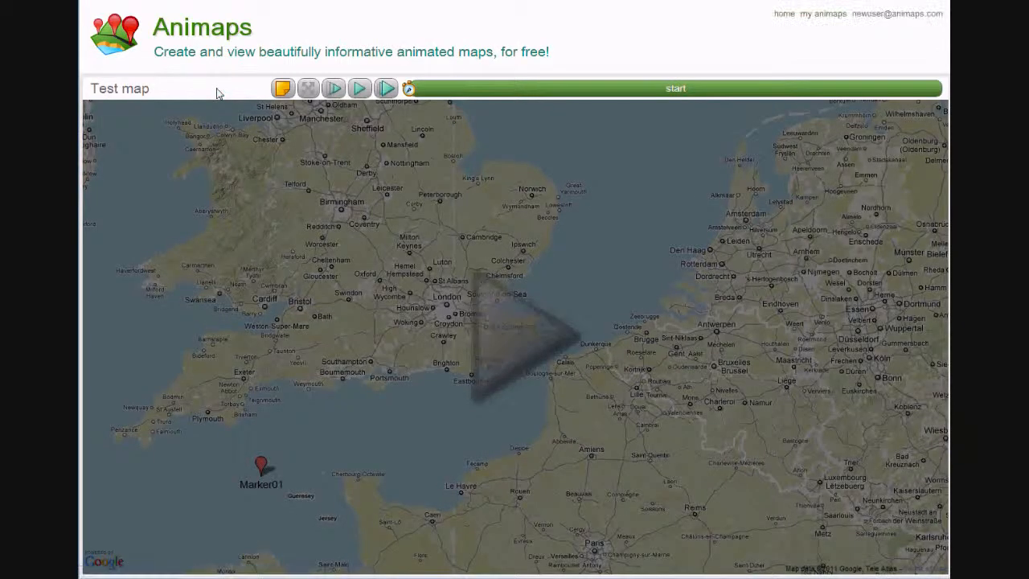
{"action": "left_click", "coordinate": [527, 344]}
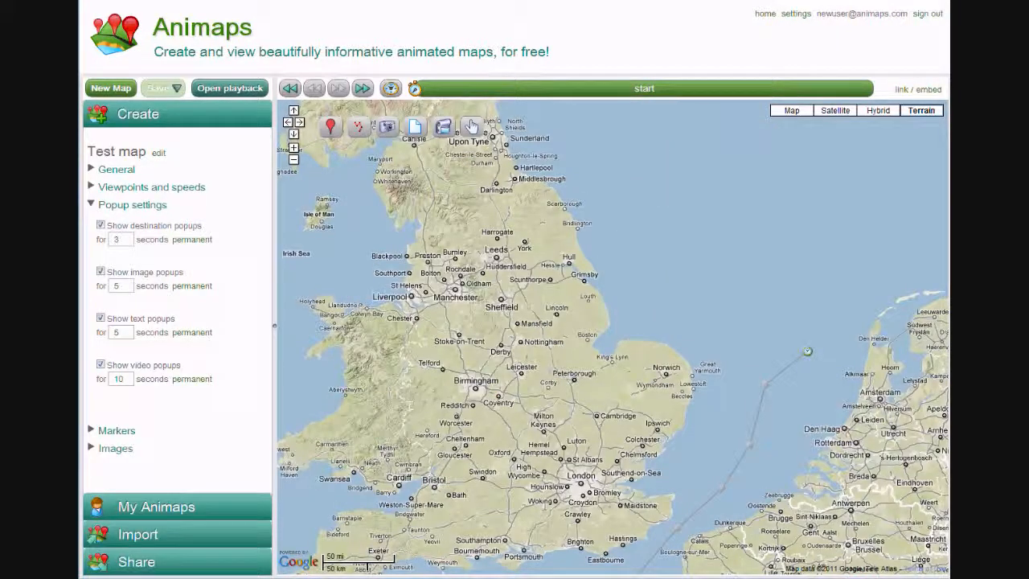
Turn off destination popups in the map's popup settings and save the map
{"action": "left_click", "coordinate": [138, 205]}
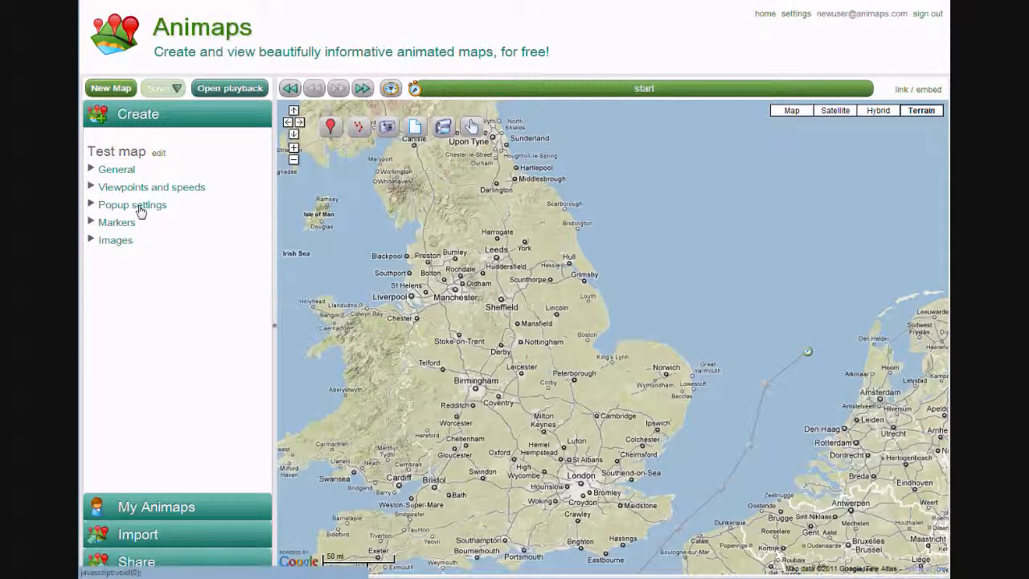
{"action": "left_click", "coordinate": [138, 205]}
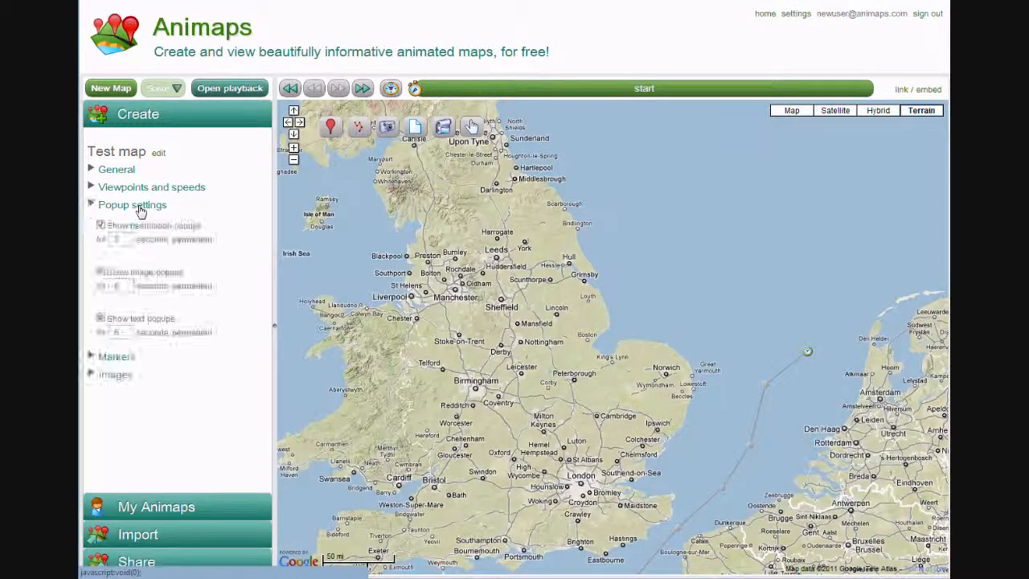
{"action": "left_click", "coordinate": [100, 225]}
{"action": "left_click", "coordinate": [158, 90]}
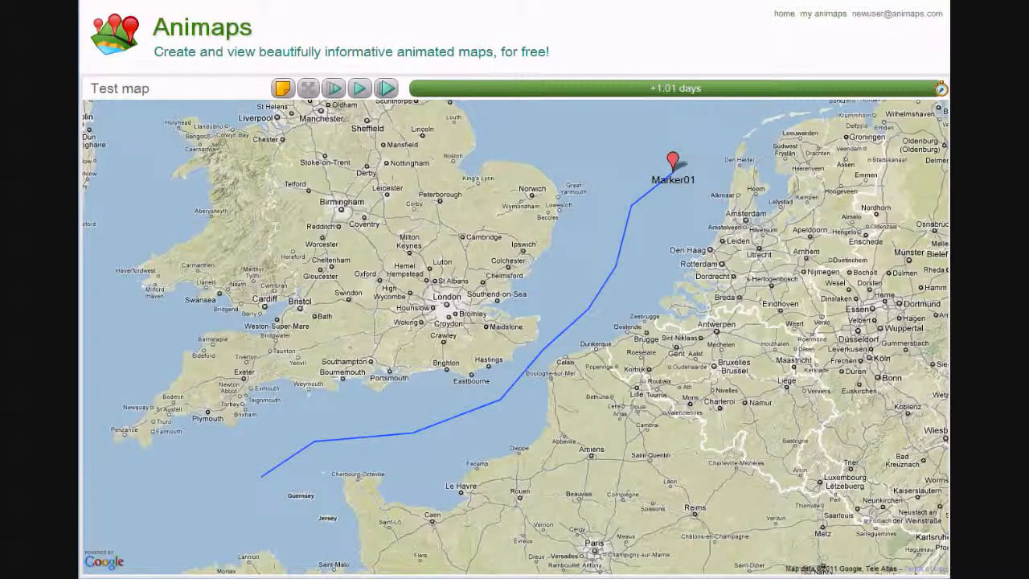
Reload the playback view and replay the animation to check the destination popups
{"action": "key", "text": "F5"}
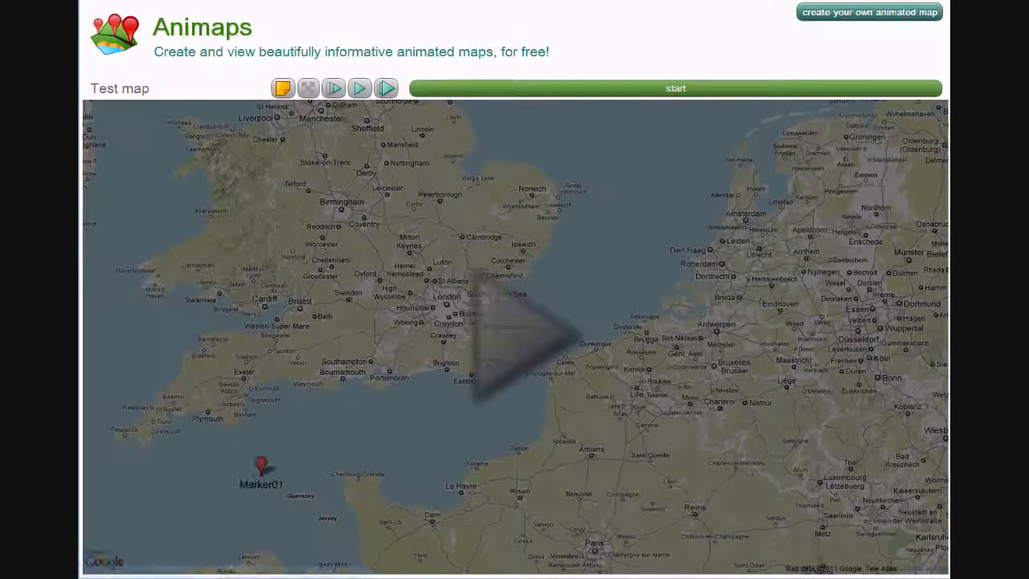
{"action": "left_click", "coordinate": [537, 336]}
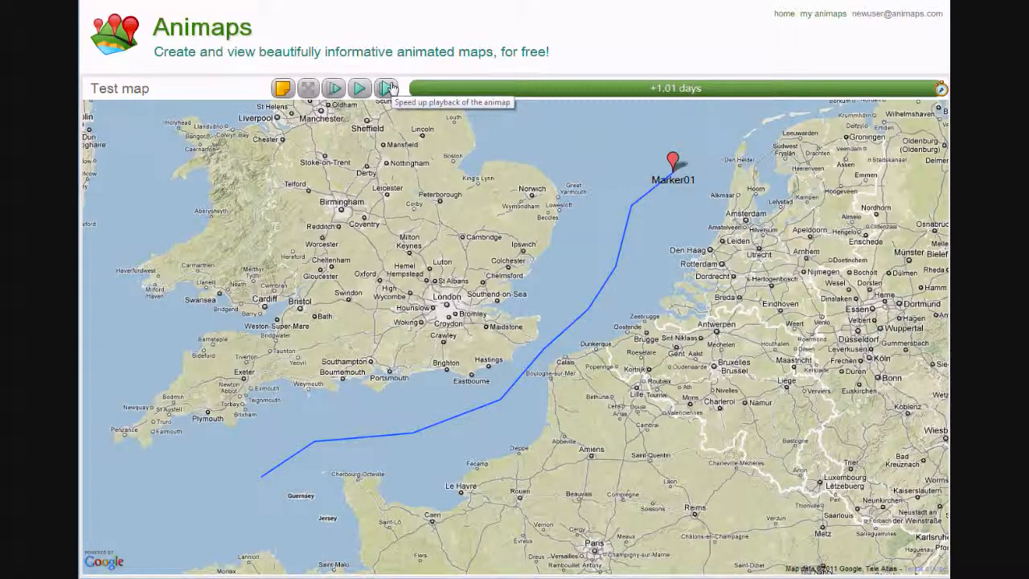
{"action": "left_click", "coordinate": [282, 89]}
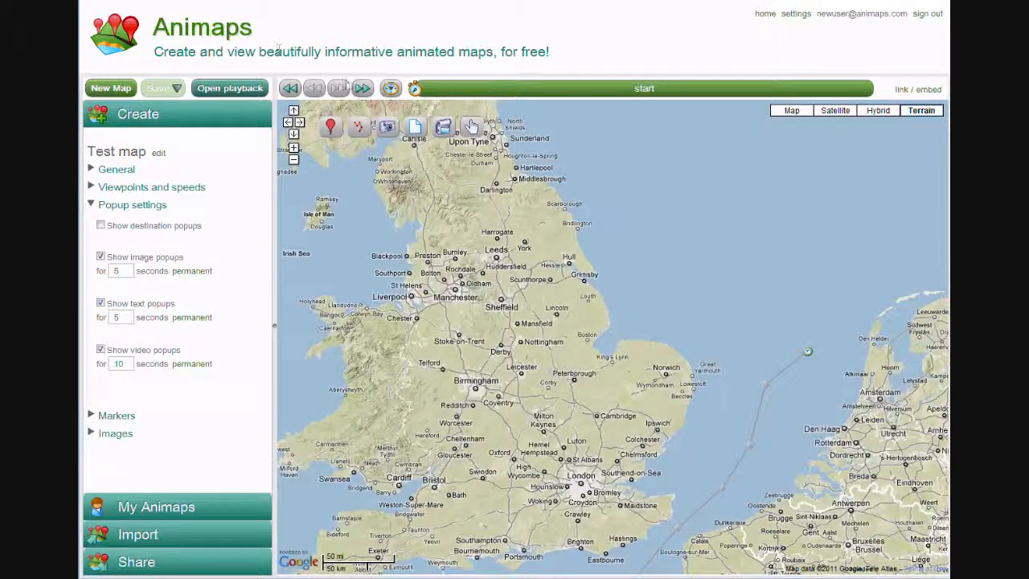
Name the path point in the strait between Dover and Calais "Saw the cliffs of Dover"
{"action": "left_click_drag", "start_coordinate": [574, 487], "coordinate": [531, 307]}
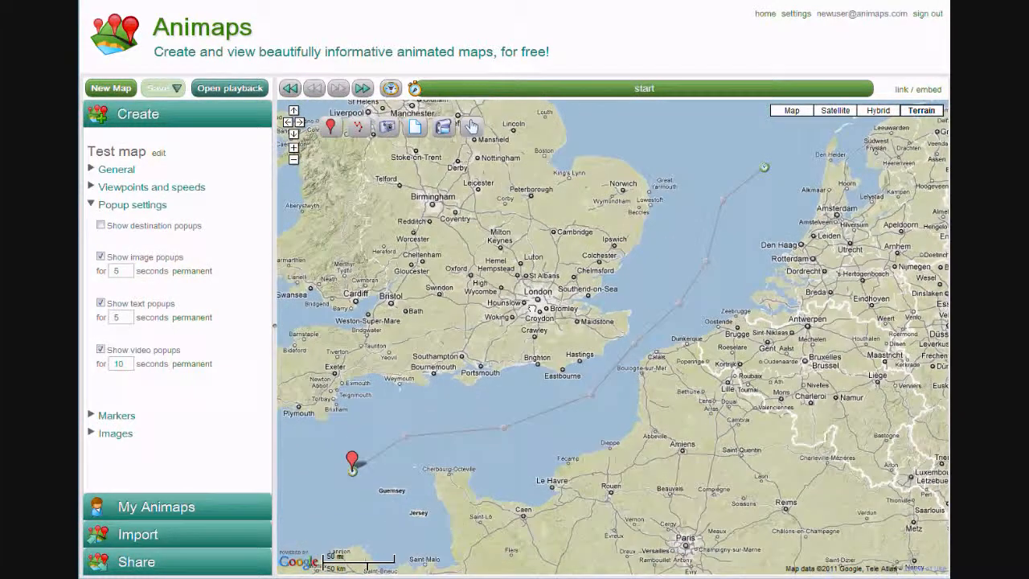
{"action": "left_click", "coordinate": [636, 349]}
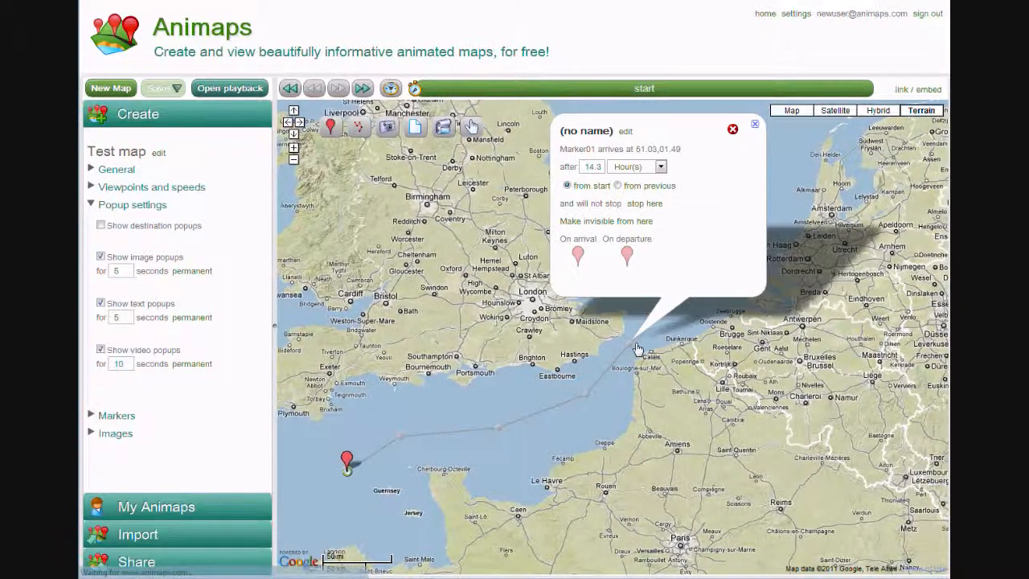
{"action": "left_click", "coordinate": [625, 137]}
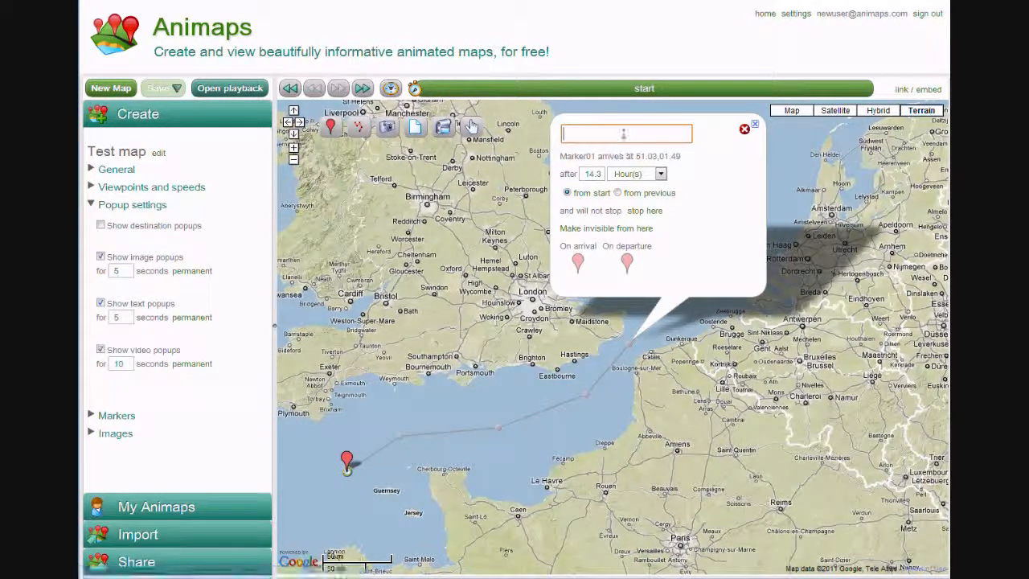
{"action": "type", "text": "Saw the "}
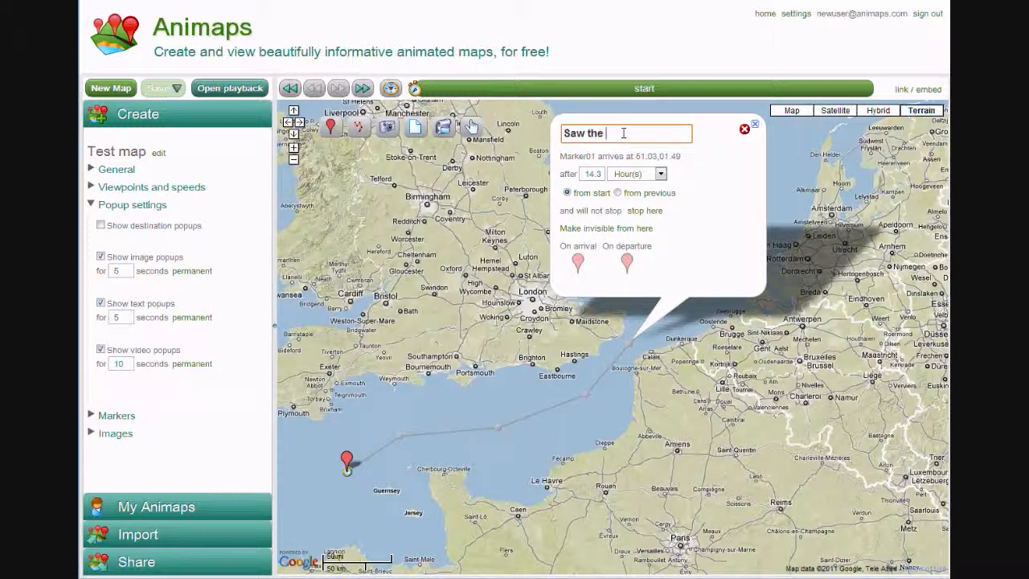
{"action": "type", "text": "cliffs of Dover"}
{"action": "key", "text": "Return"}
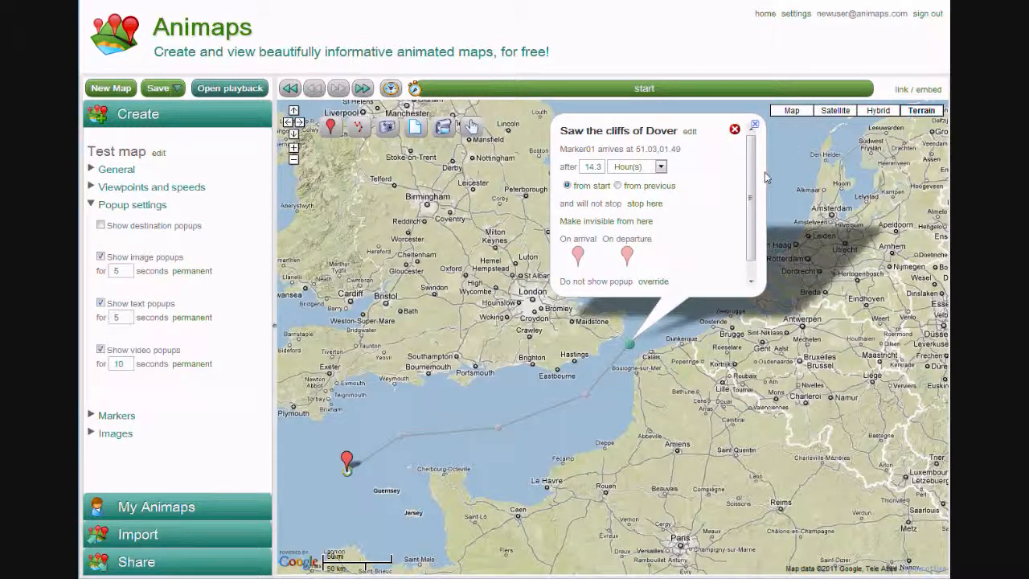
Override the popup setting of the "Saw the cliffs of Dover" destination to show its popup for 3 seconds
{"action": "left_click_drag", "start_coordinate": [752, 186], "coordinate": [756, 237]}
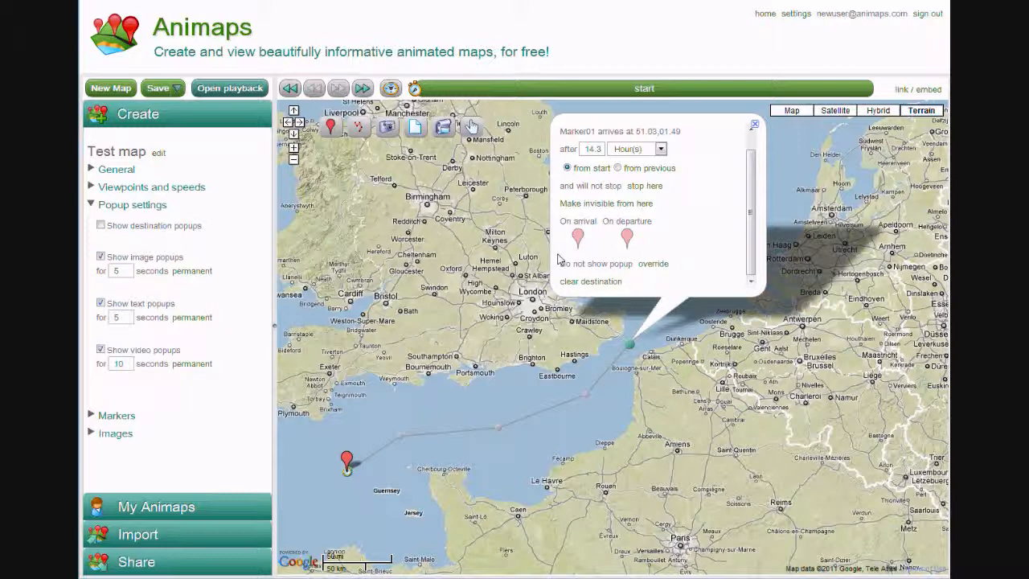
{"action": "left_click", "coordinate": [655, 268]}
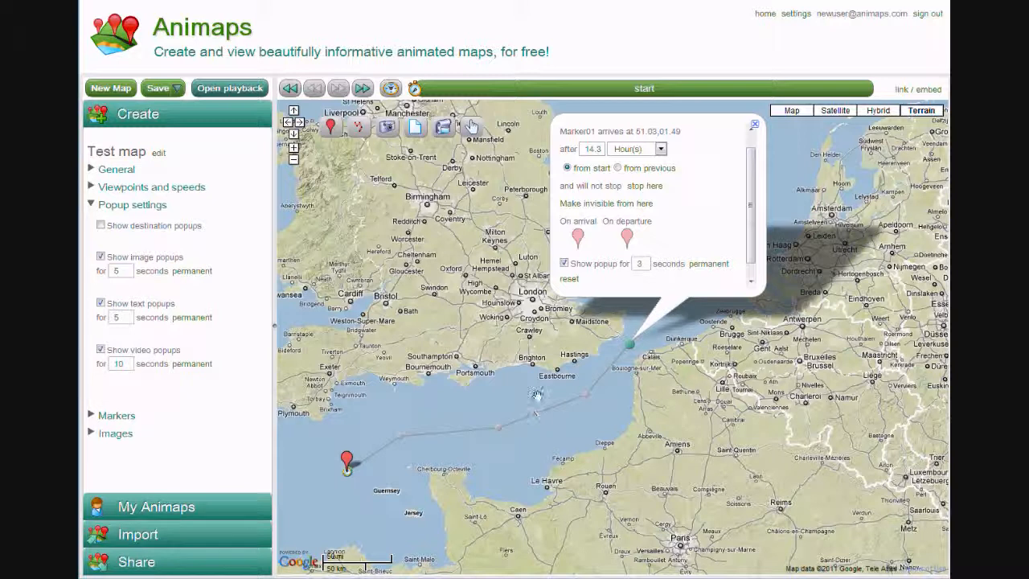
{"action": "left_click", "coordinate": [537, 354]}
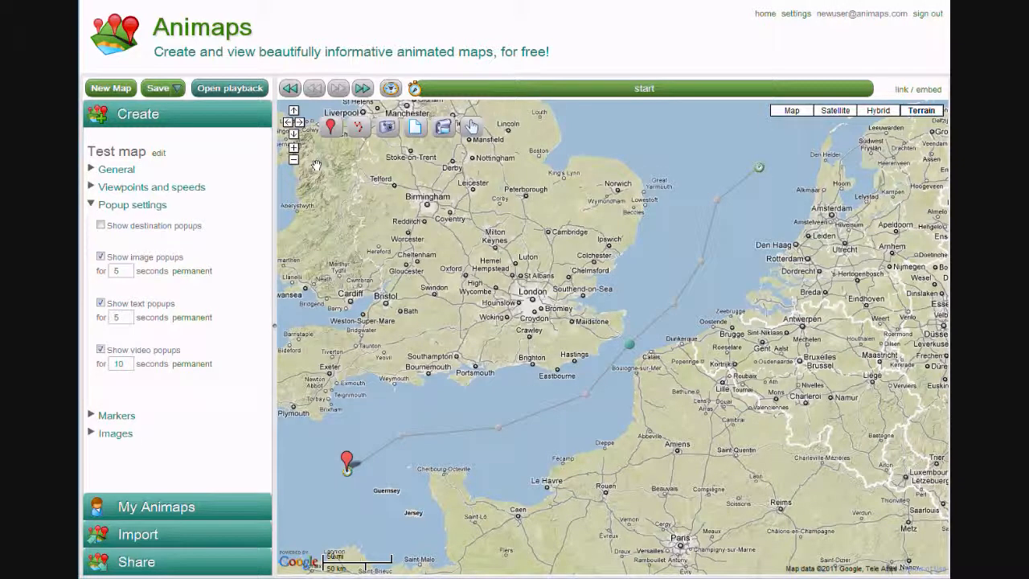
Save the map, reload the playback view and replay the animation at increased speed to check the overridden destination popup
{"action": "left_click", "coordinate": [149, 93]}
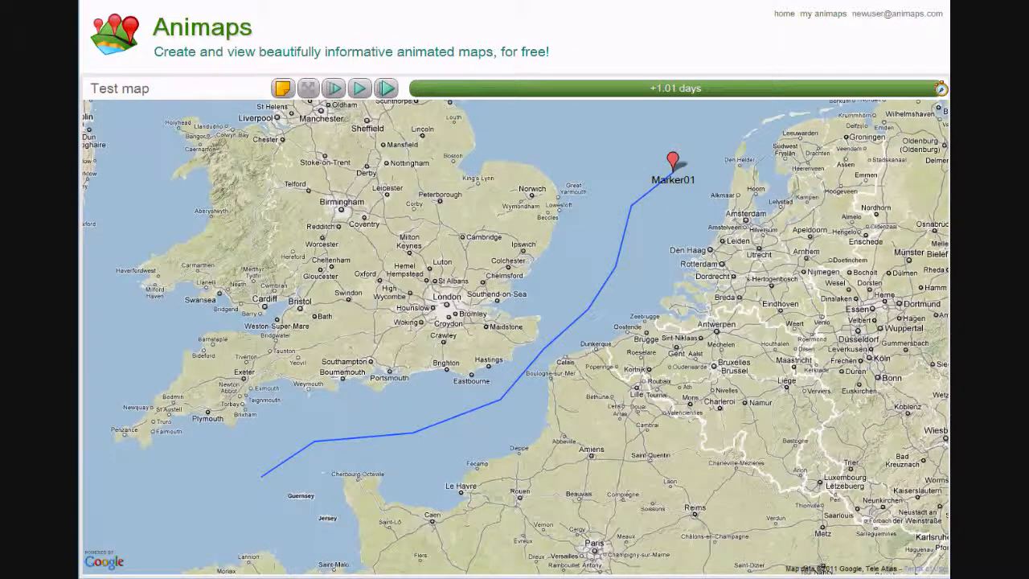
{"action": "key", "text": "F5"}
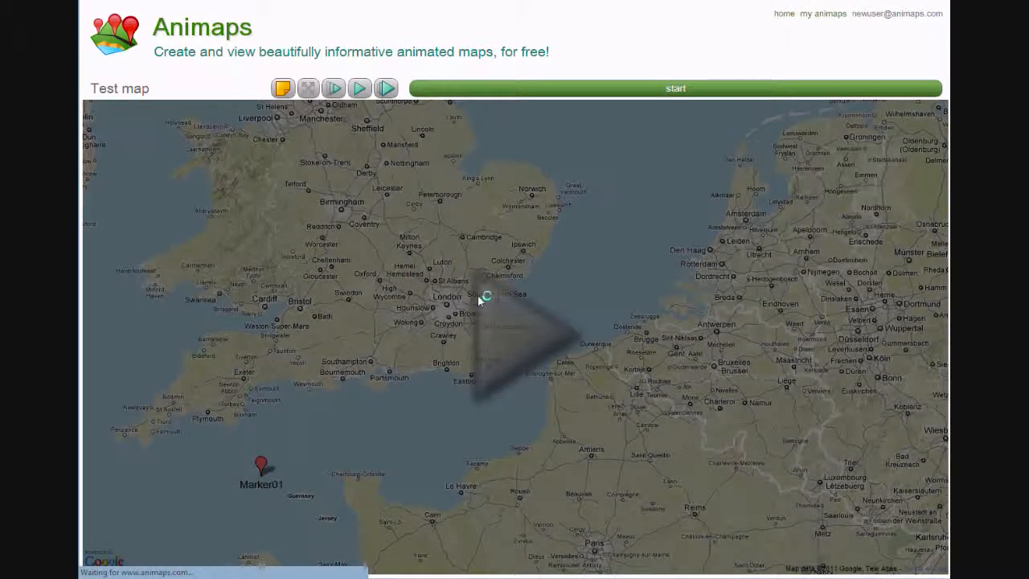
{"action": "left_click", "coordinate": [505, 326]}
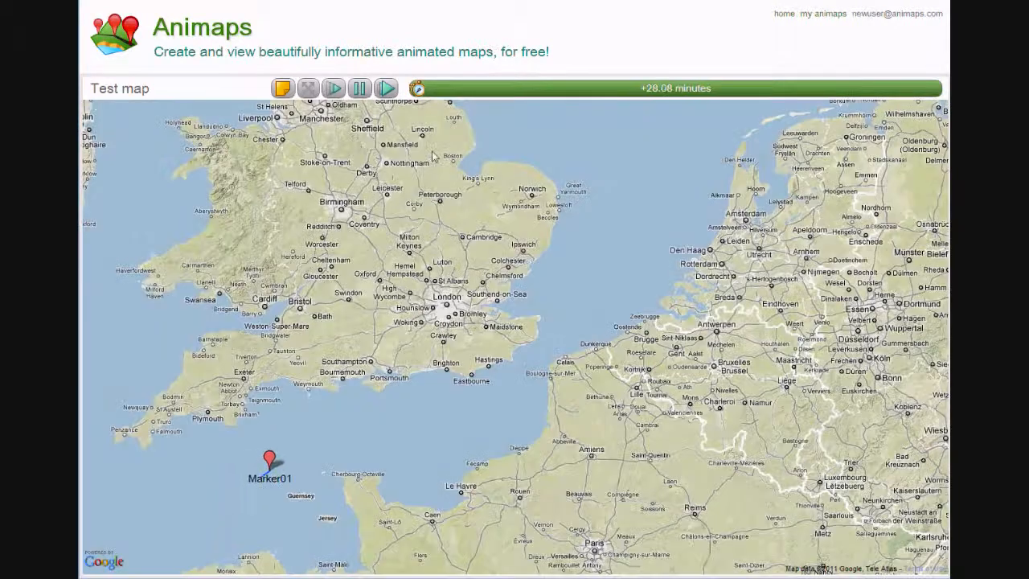
{"action": "left_click", "coordinate": [391, 91]}
{"action": "left_click", "coordinate": [390, 92]}
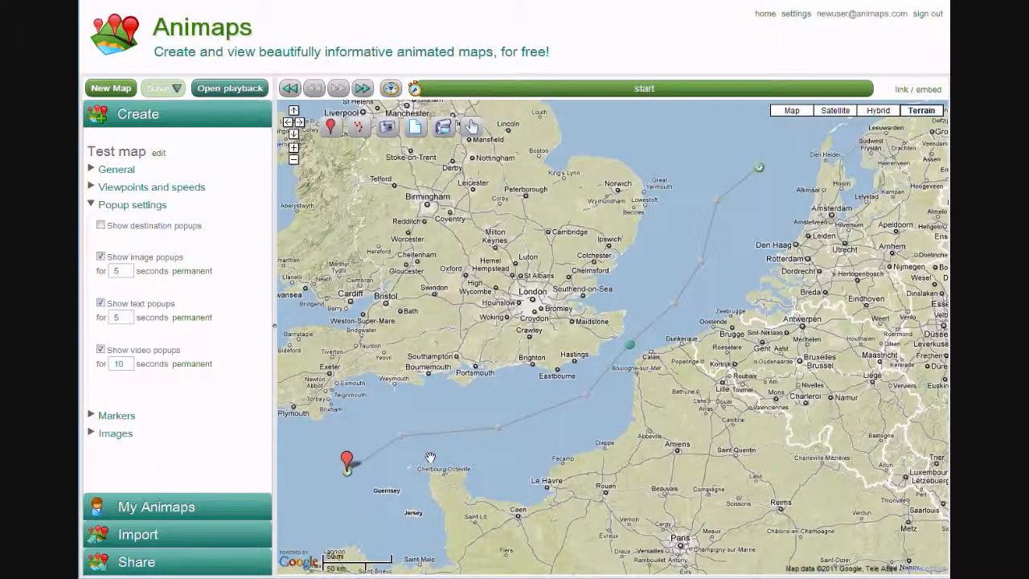
Review the map's general settings and the settings of the starting viewpoint
{"action": "left_click", "coordinate": [136, 206]}
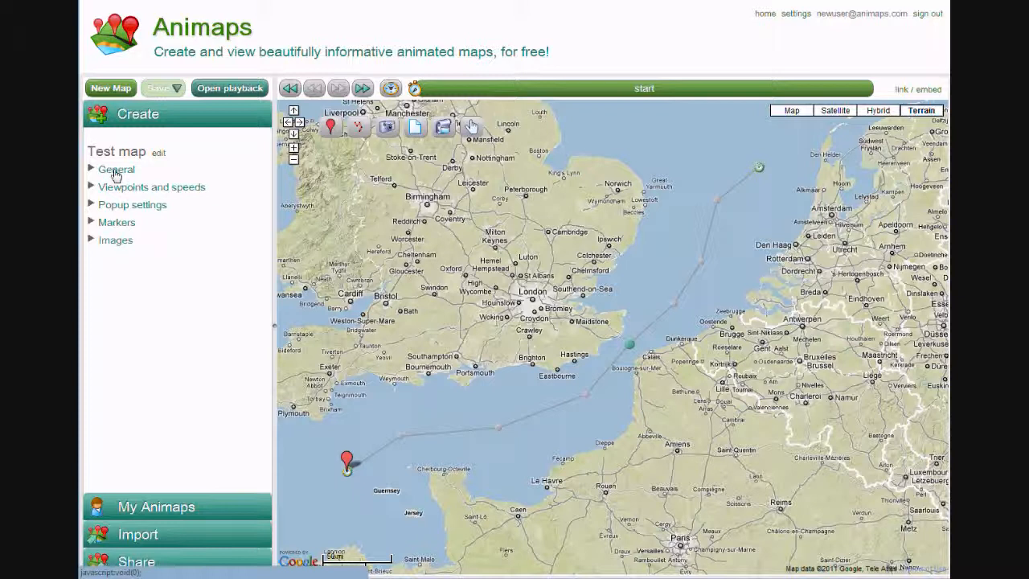
{"action": "left_click", "coordinate": [116, 170]}
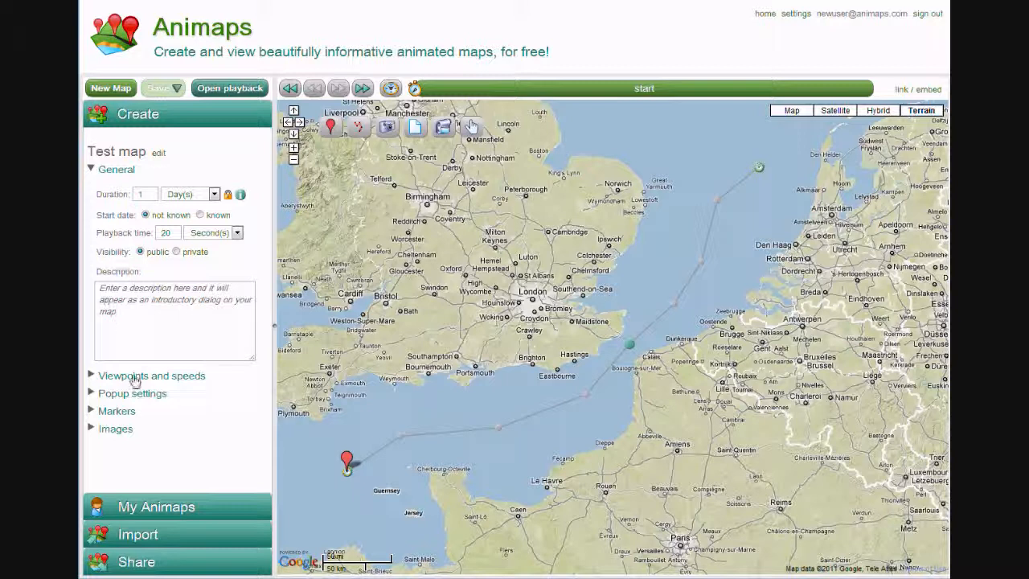
{"action": "left_click", "coordinate": [128, 171]}
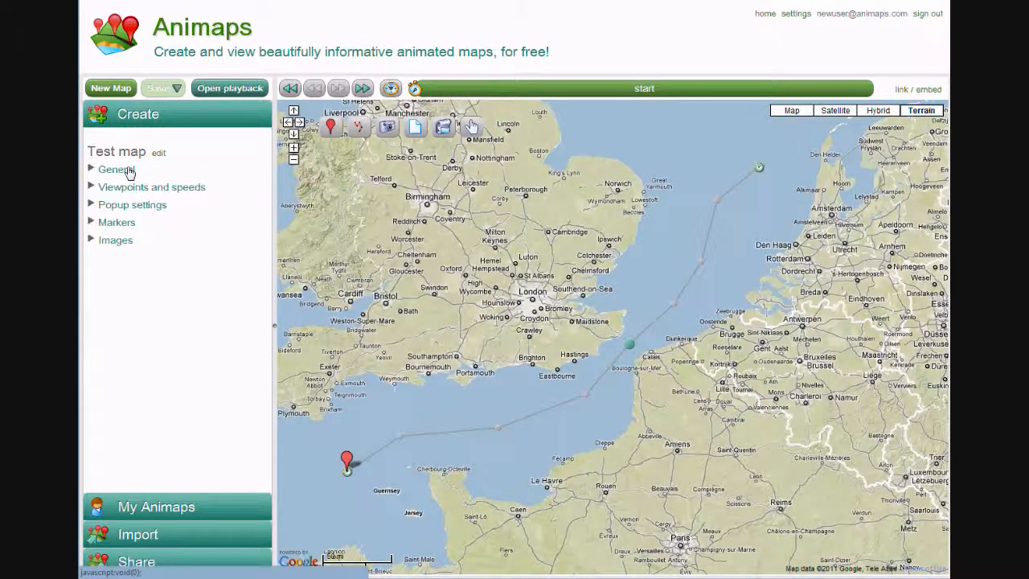
{"action": "left_click", "coordinate": [134, 189]}
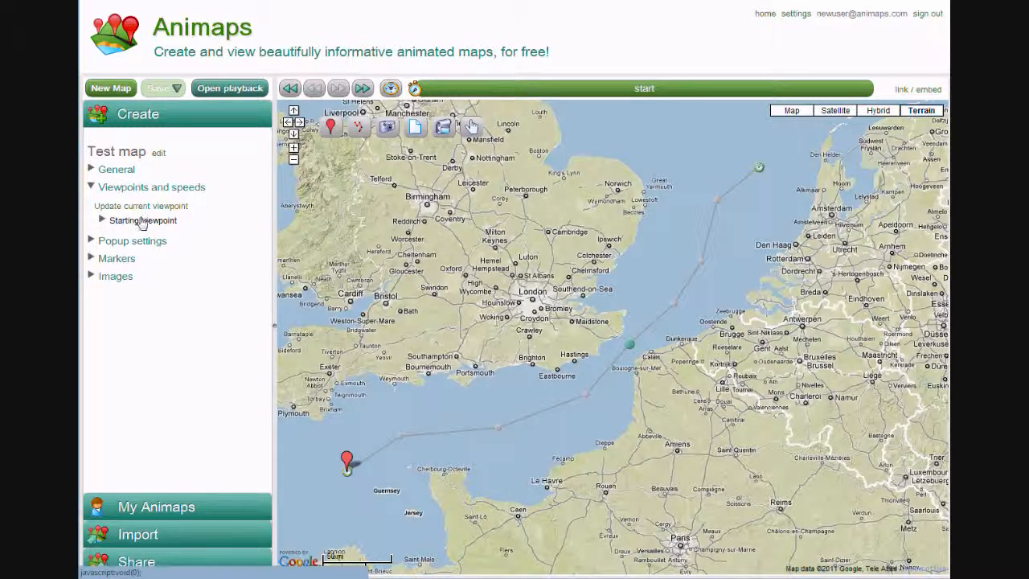
{"action": "left_click", "coordinate": [144, 222]}
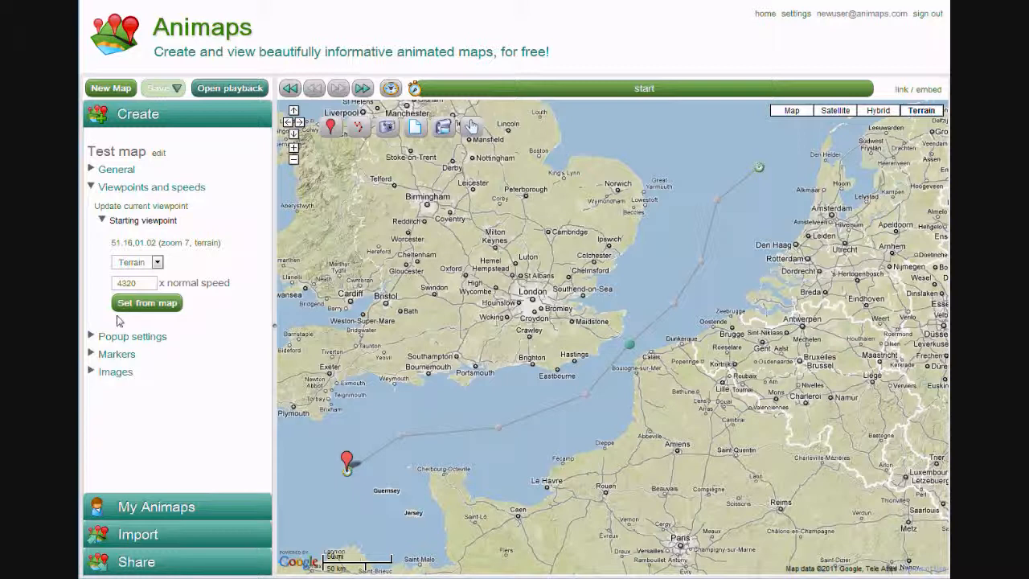
{"action": "left_click", "coordinate": [135, 229]}
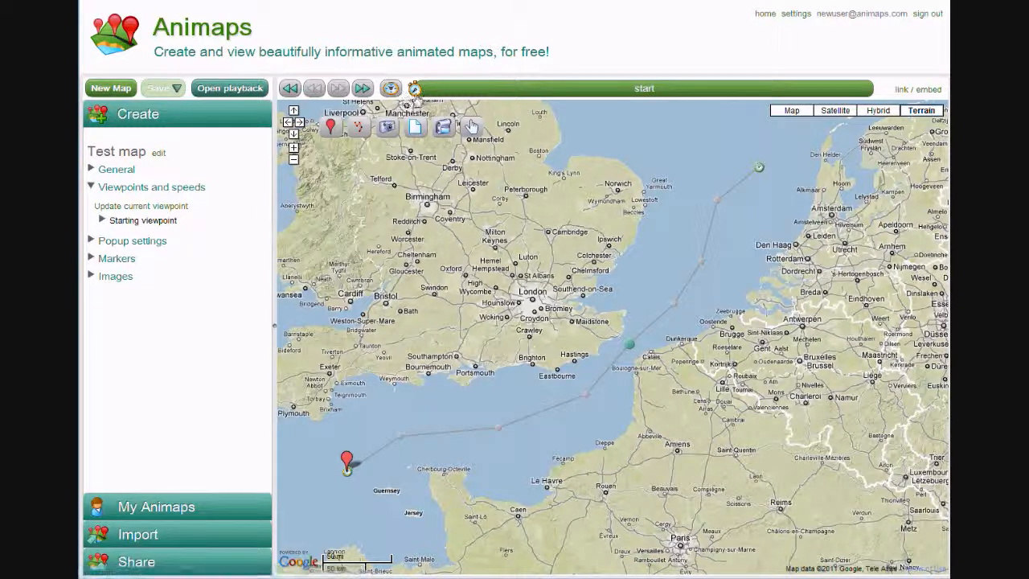
Create a new viewpoint at +11.9 hours with the map shifted northeast, centred over the North Sea
{"action": "left_click_drag", "start_coordinate": [415, 95], "coordinate": [641, 96]}
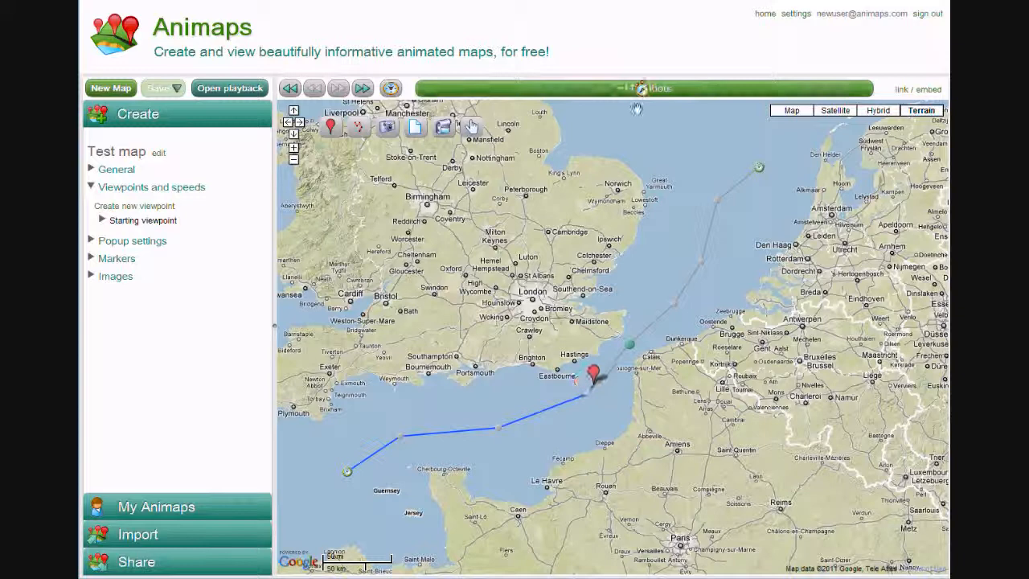
{"action": "left_click_drag", "start_coordinate": [632, 201], "coordinate": [538, 355]}
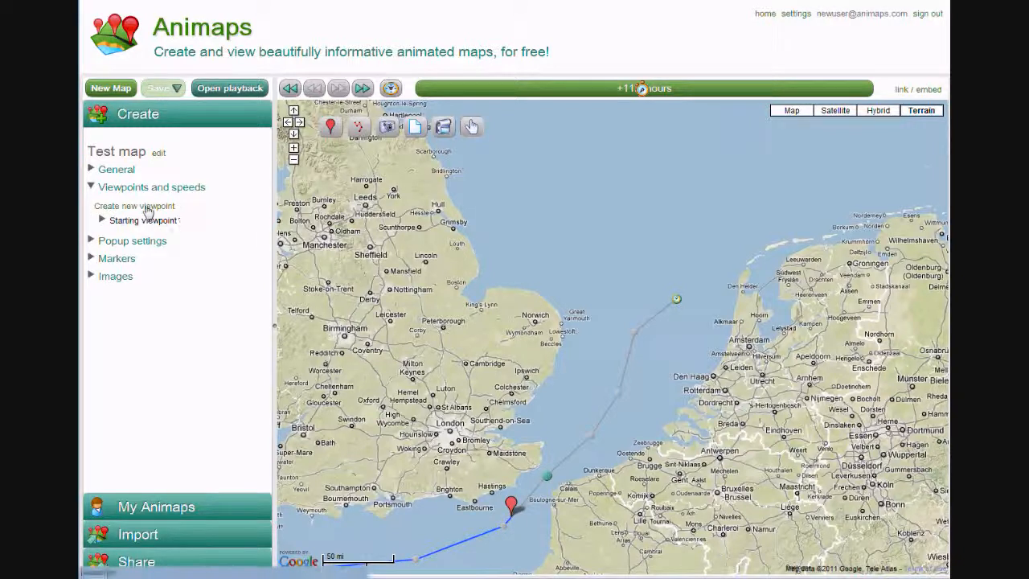
{"action": "left_click_drag", "start_coordinate": [413, 348], "coordinate": [369, 363]}
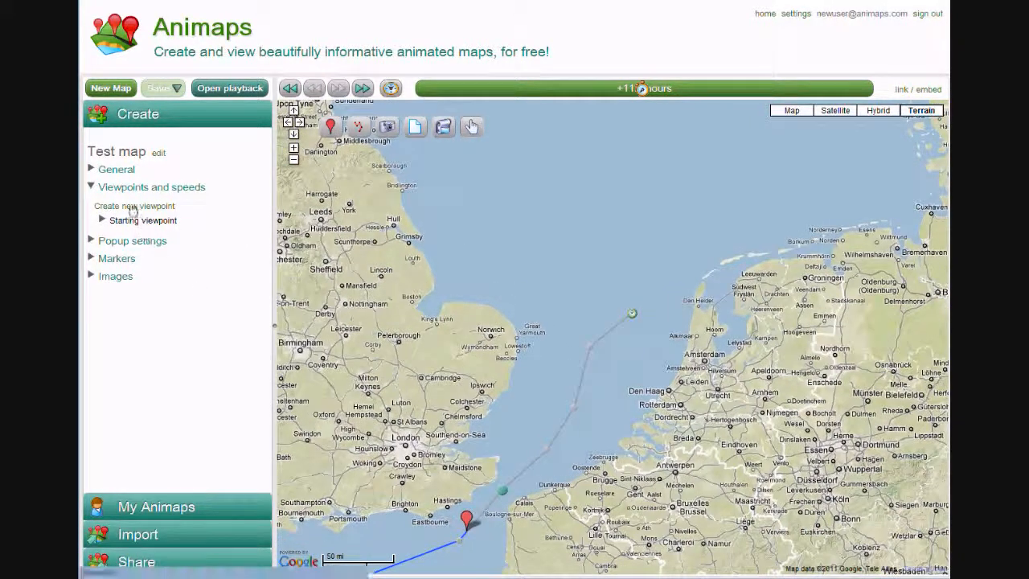
{"action": "left_click", "coordinate": [131, 207]}
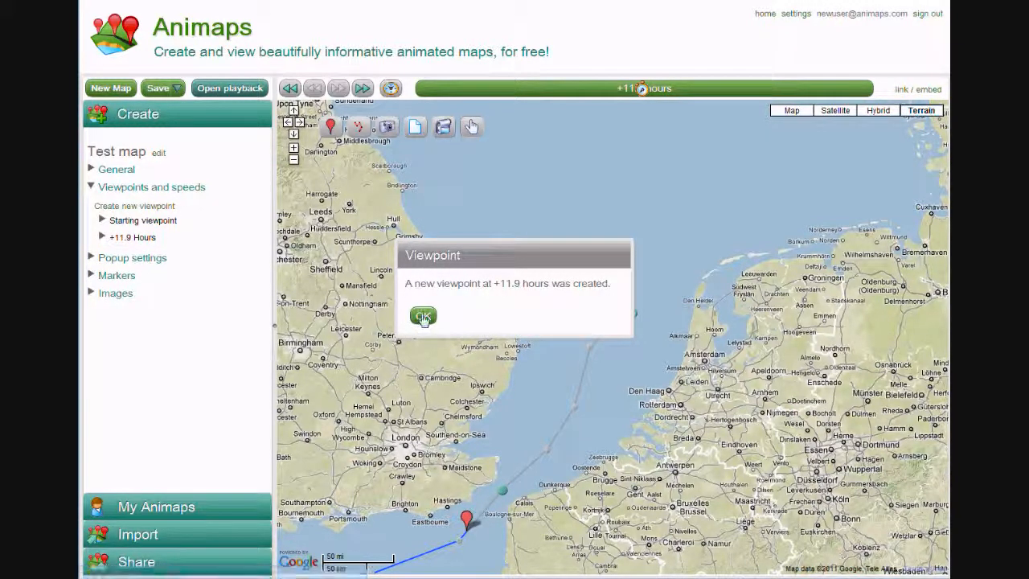
{"action": "left_click", "coordinate": [423, 317]}
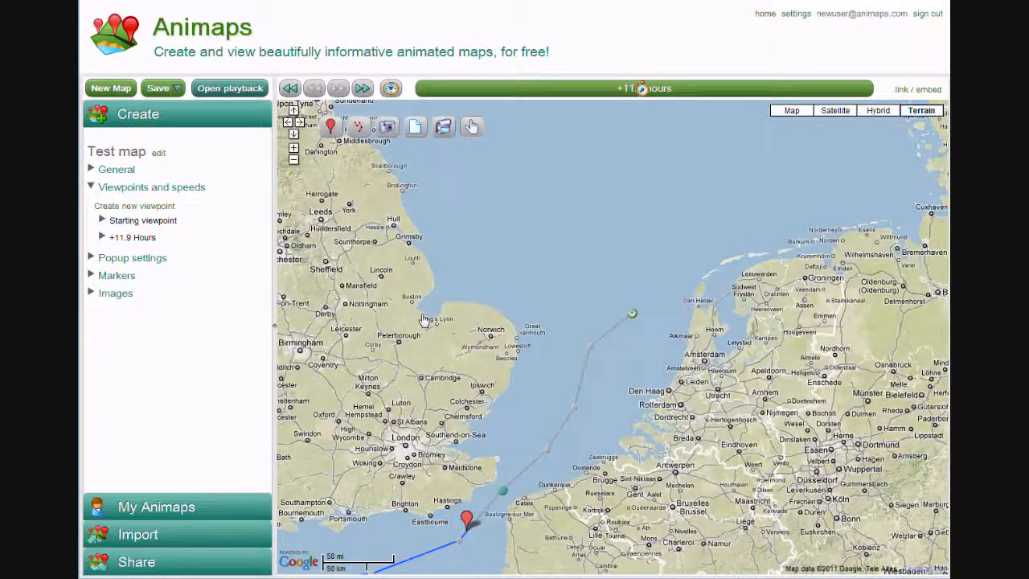
Look over the +11.9 hours viewpoint's settings, save the map and replay the animation to check the viewpoint change
{"action": "left_click", "coordinate": [144, 239]}
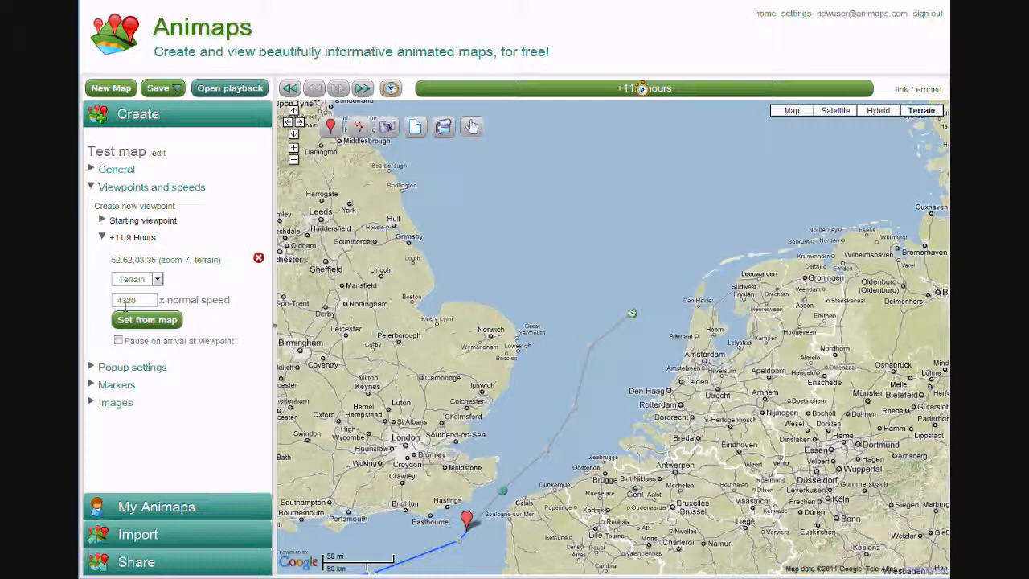
{"action": "left_click", "coordinate": [155, 93]}
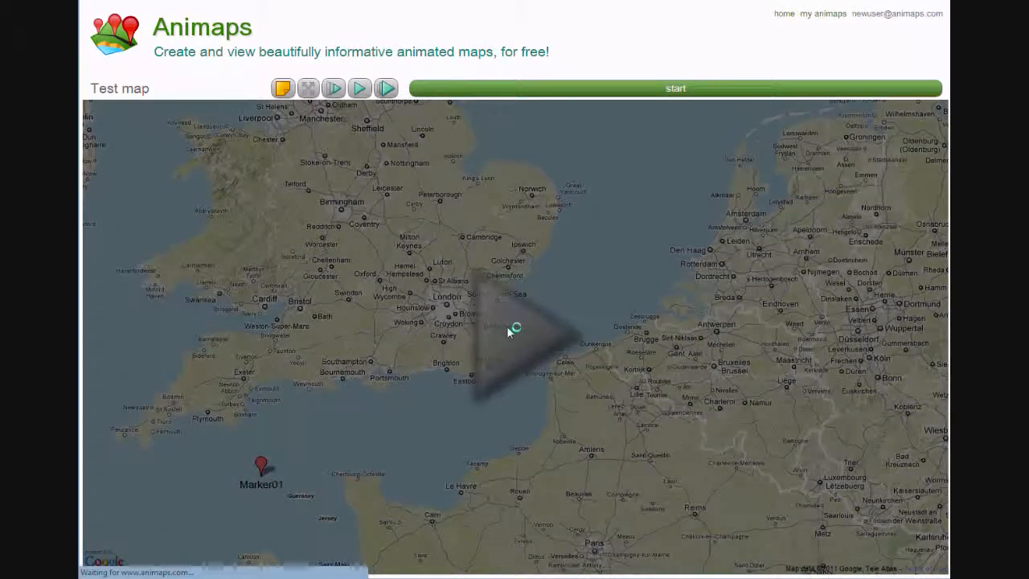
{"action": "left_click", "coordinate": [507, 325]}
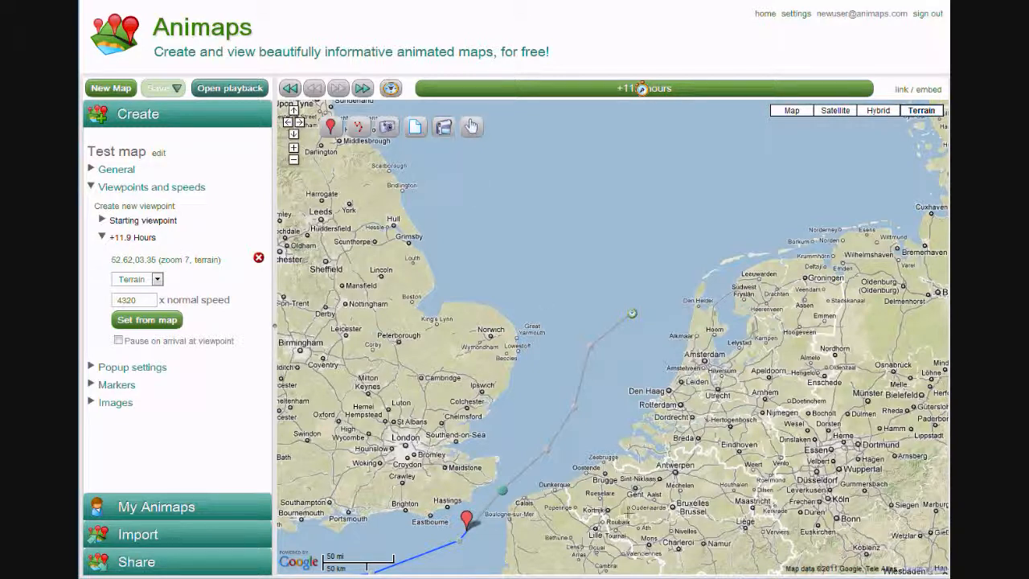
Place a video over Belgium at 11.9 hours, override its popup setting and load the YouTube video "Animated Shapes Tutorial" by its URL
{"action": "left_click", "coordinate": [631, 514]}
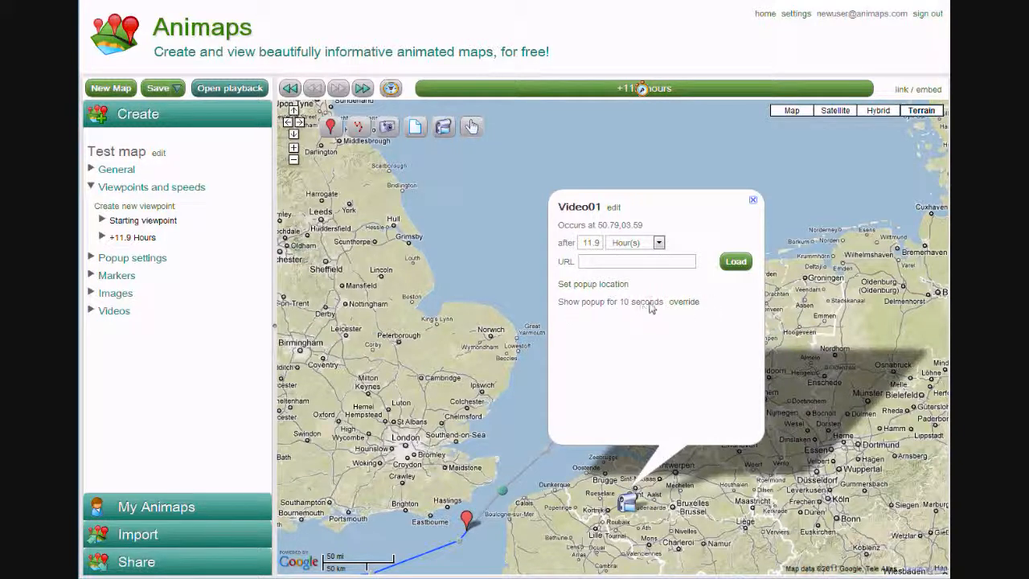
{"action": "left_click", "coordinate": [690, 303]}
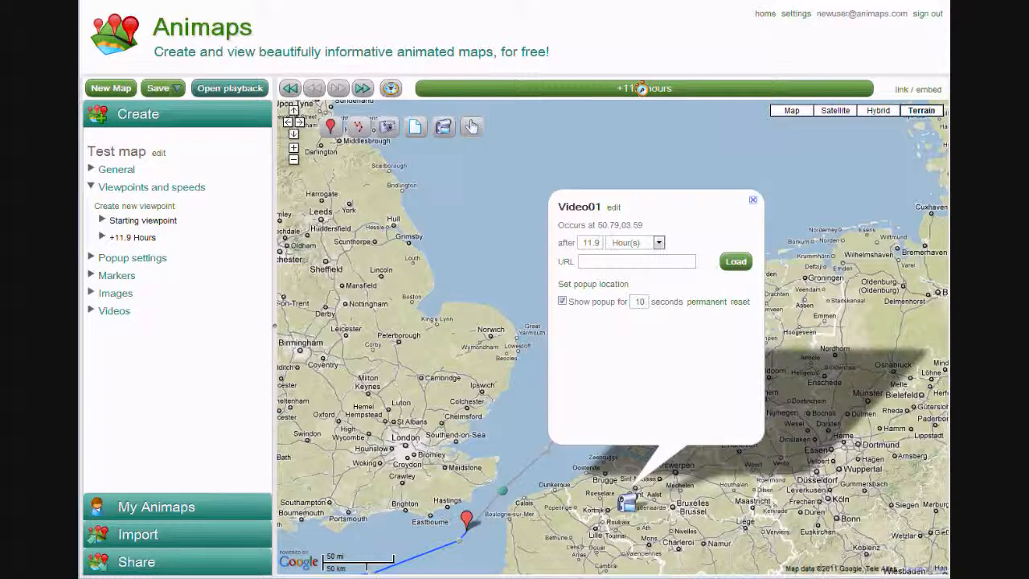
{"action": "key", "text": "ctrl+v"}
{"action": "left_click", "coordinate": [735, 263]}
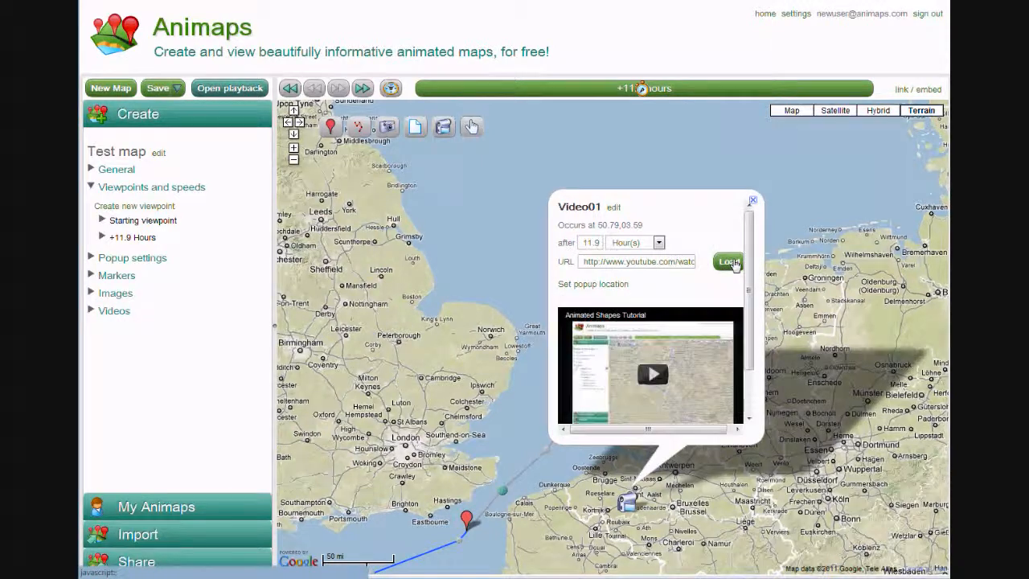
{"action": "mouse_move", "coordinate": [748, 281]}
{"action": "left_mouse_down"}
{"action": "mouse_move", "coordinate": [748, 341]}
{"action": "mouse_move", "coordinate": [746, 281]}
{"action": "left_mouse_up"}
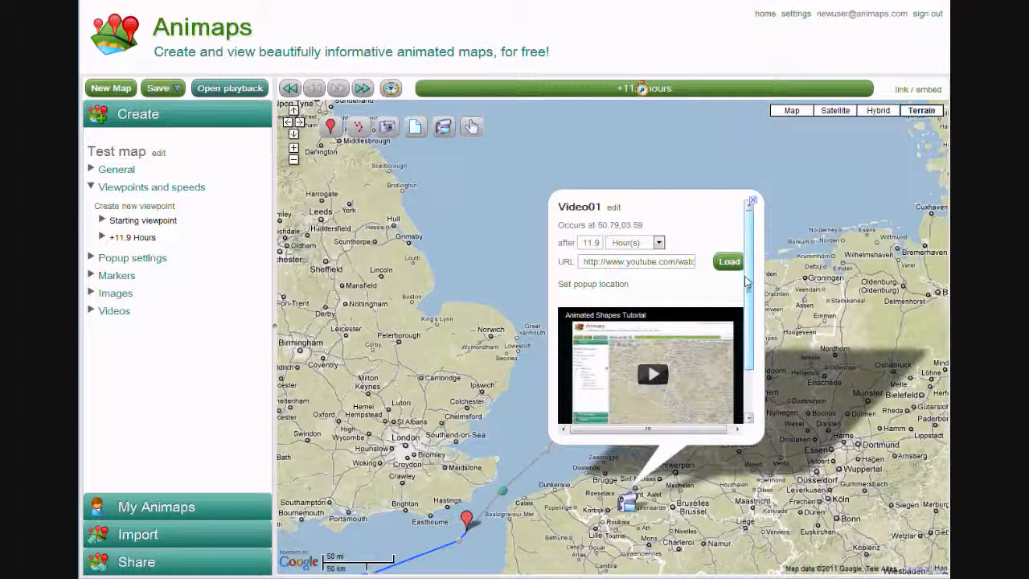
{"action": "left_click", "coordinate": [483, 369]}
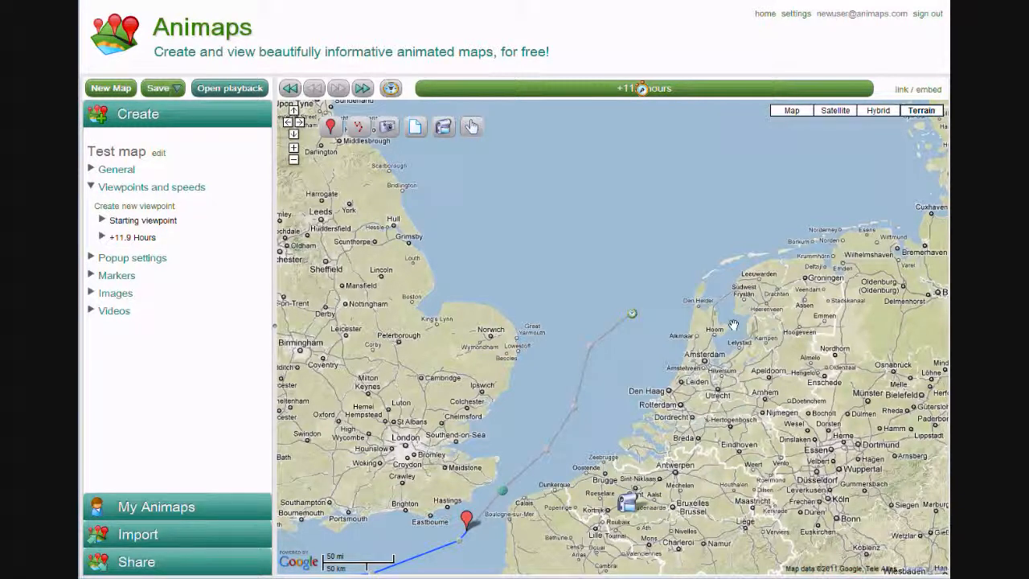
Delete the video placed over Belgium from the map's videos
{"action": "left_click_drag", "start_coordinate": [402, 483], "coordinate": [568, 331]}
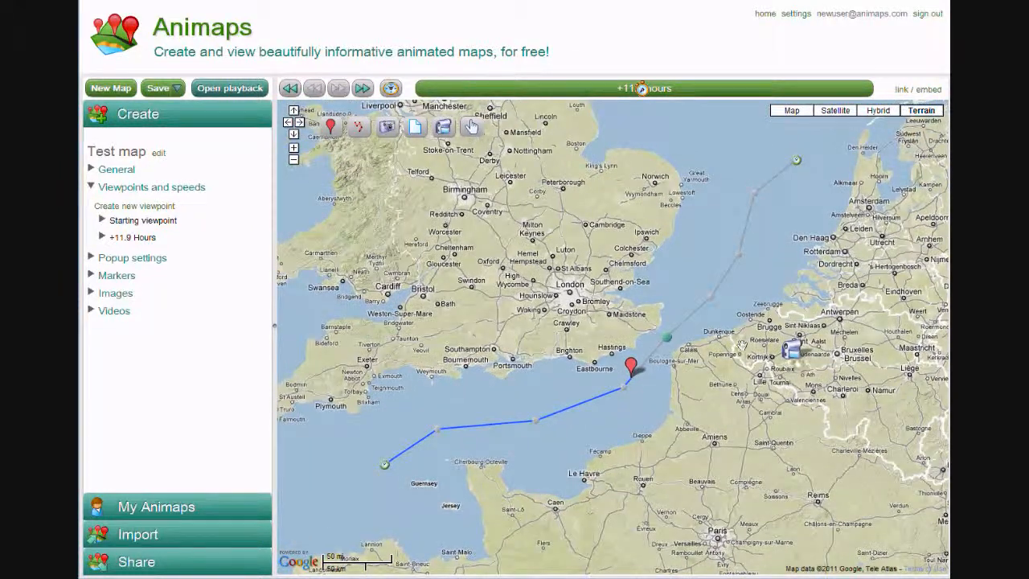
{"action": "left_click", "coordinate": [123, 313]}
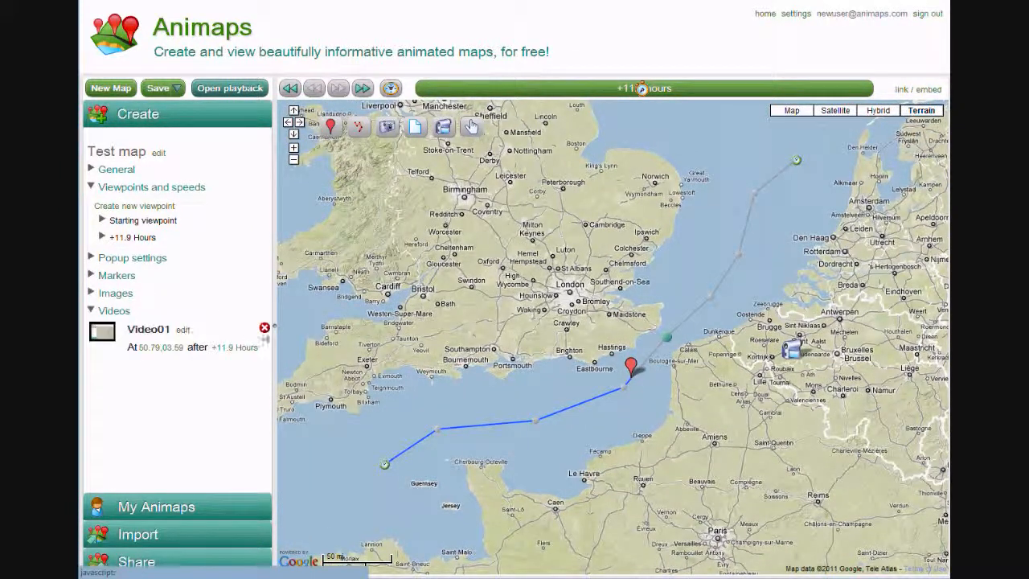
{"action": "left_click", "coordinate": [264, 327]}
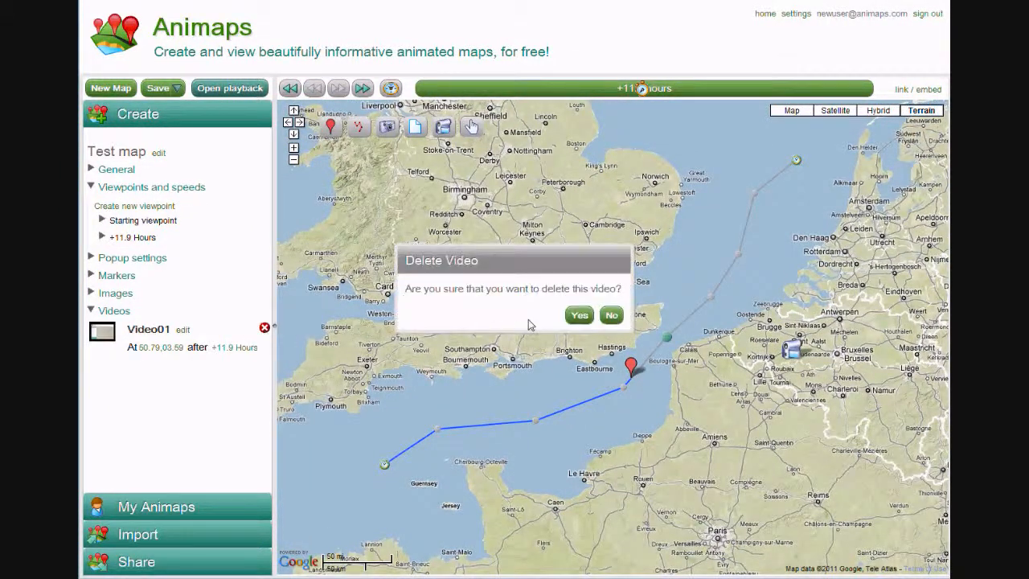
{"action": "left_click", "coordinate": [581, 319]}
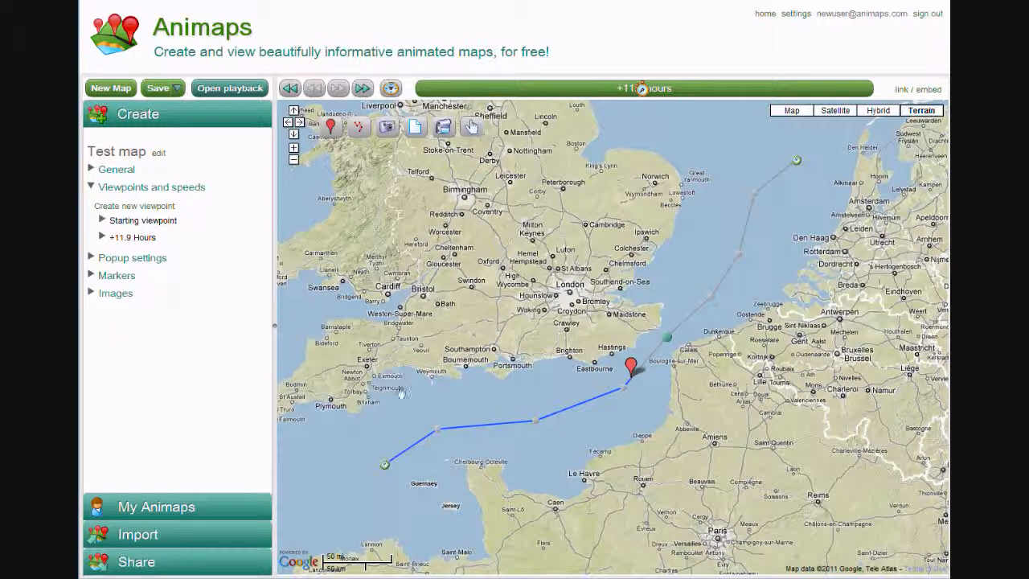
Try making the marker invisible from the second point of its path, and clear that visibility setting
{"action": "left_click", "coordinate": [437, 429]}
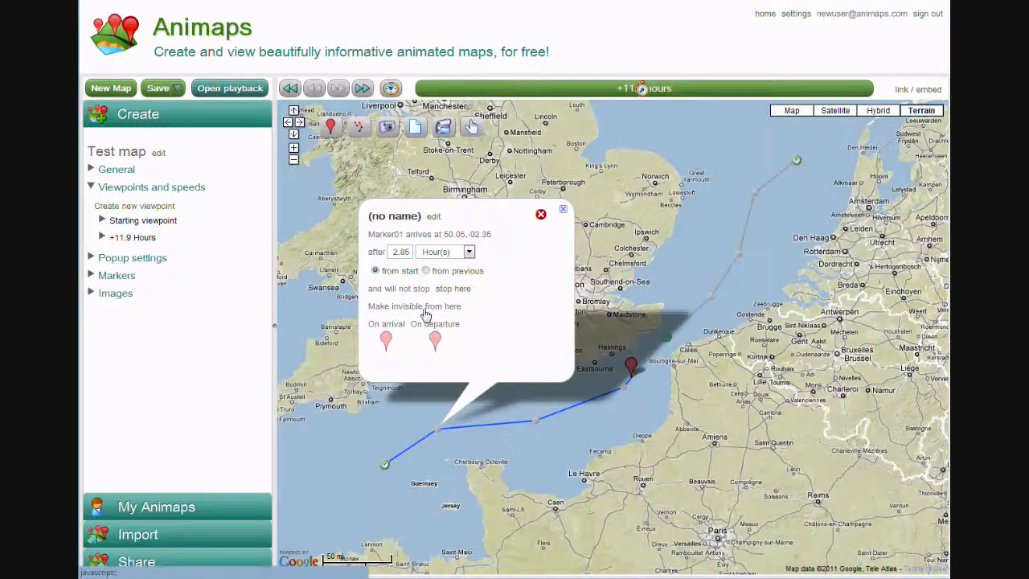
{"action": "left_click", "coordinate": [425, 310]}
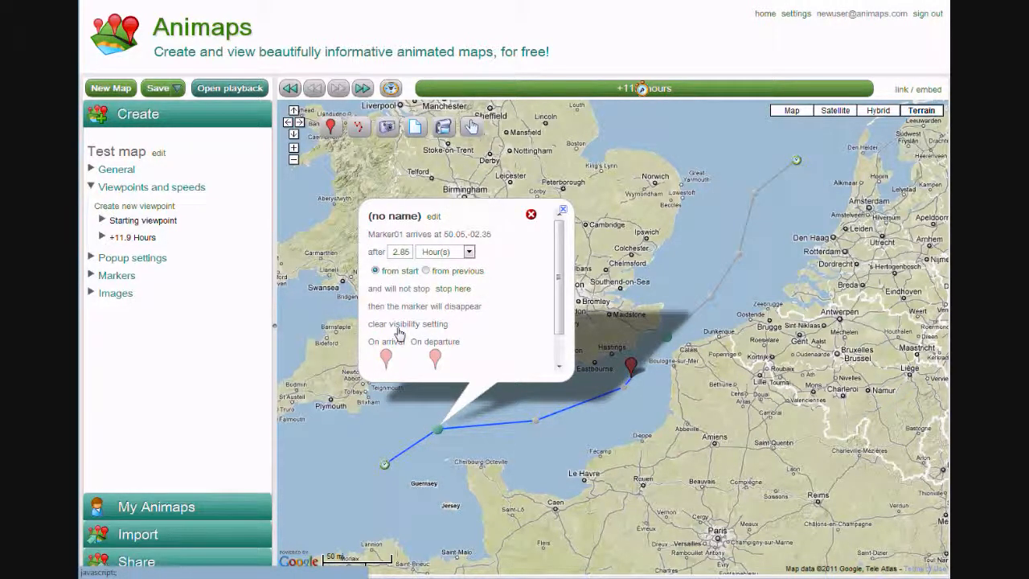
{"action": "left_click", "coordinate": [409, 325]}
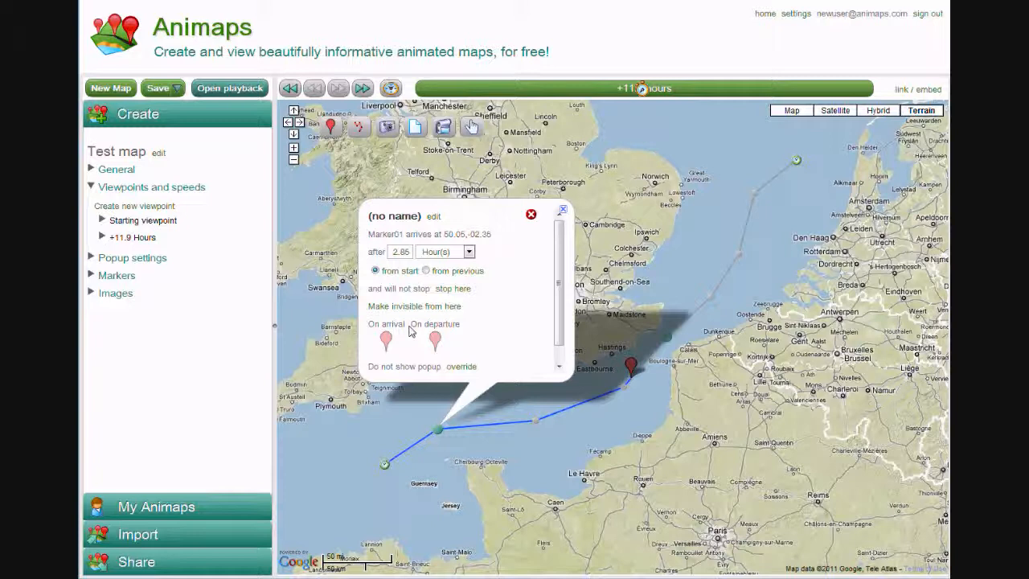
{"action": "left_click", "coordinate": [559, 367]}
{"action": "left_click", "coordinate": [416, 368]}
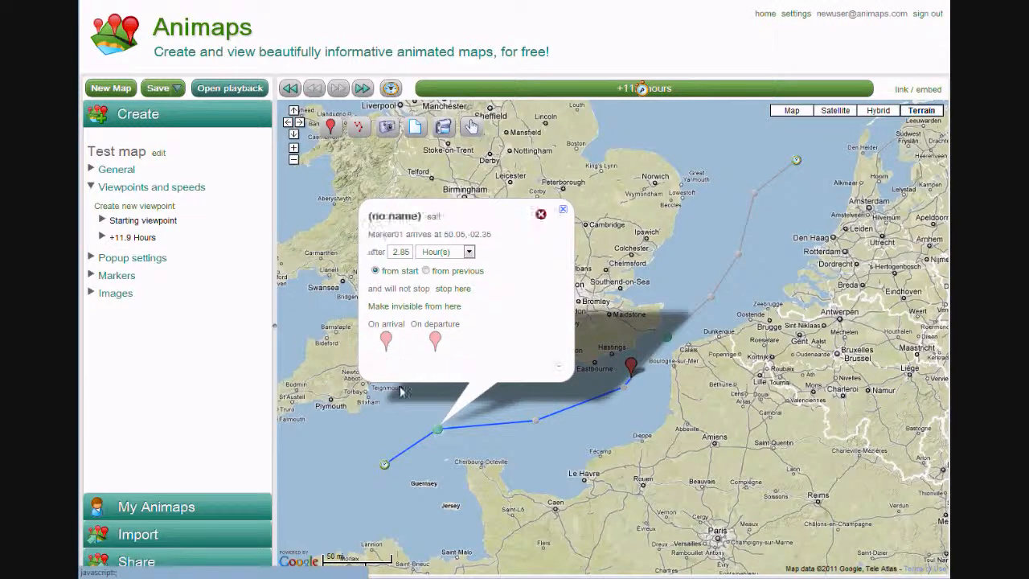
Make Marker01 invisible from its Start point and play the animation in the playback view to check it
{"action": "left_click", "coordinate": [384, 465]}
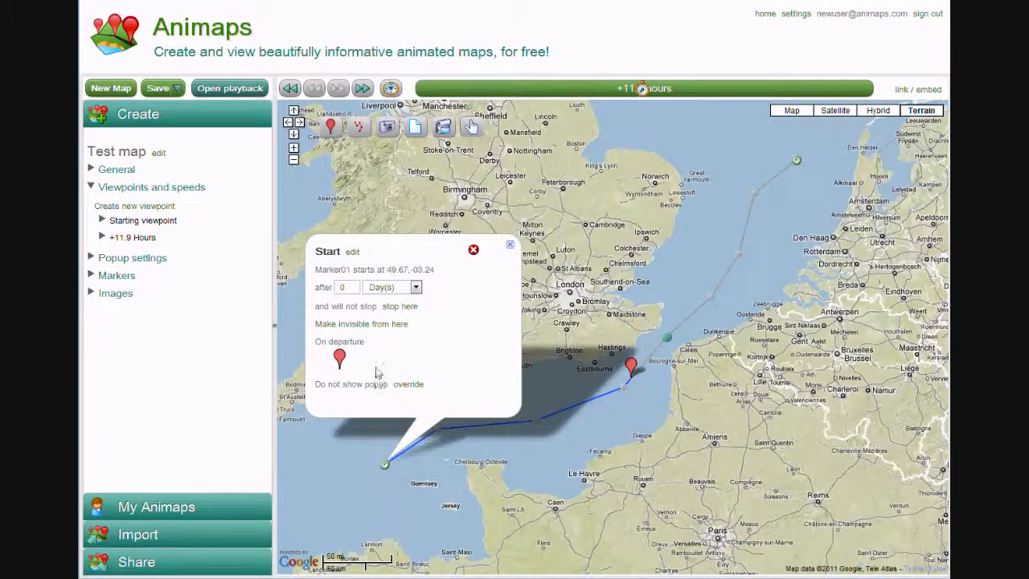
{"action": "left_click", "coordinate": [374, 325]}
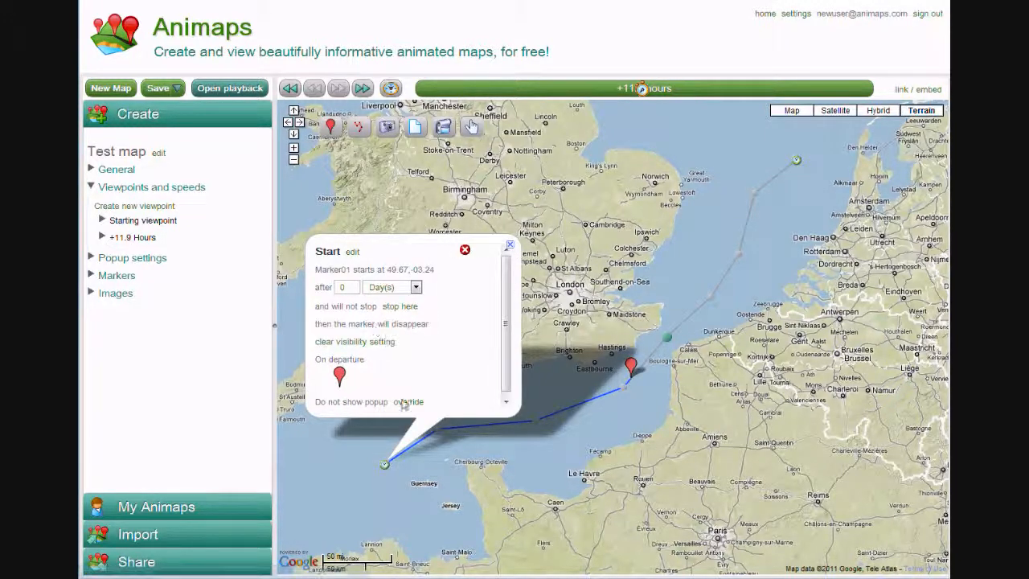
{"action": "left_click", "coordinate": [480, 466]}
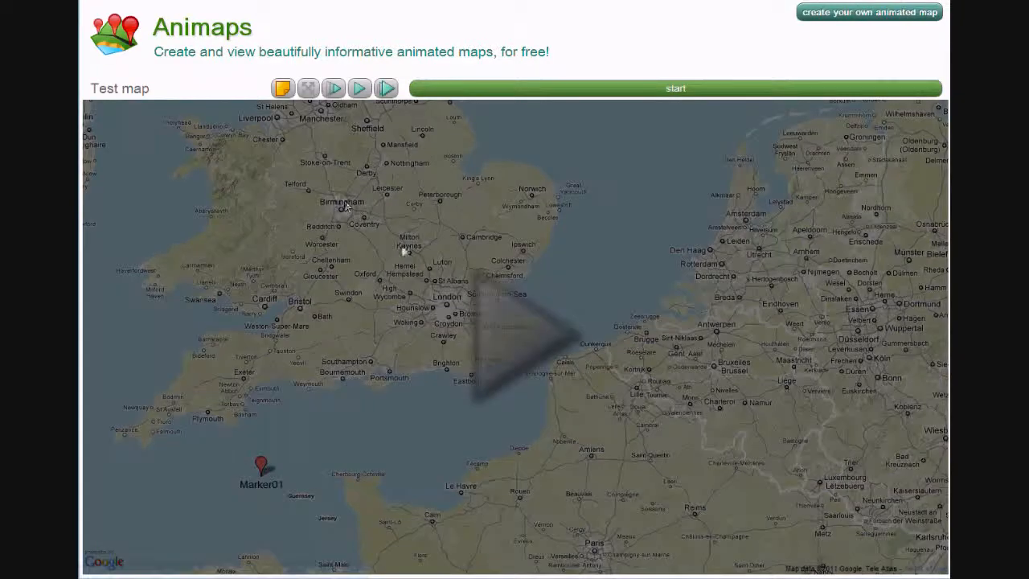
{"action": "left_click", "coordinate": [504, 329]}
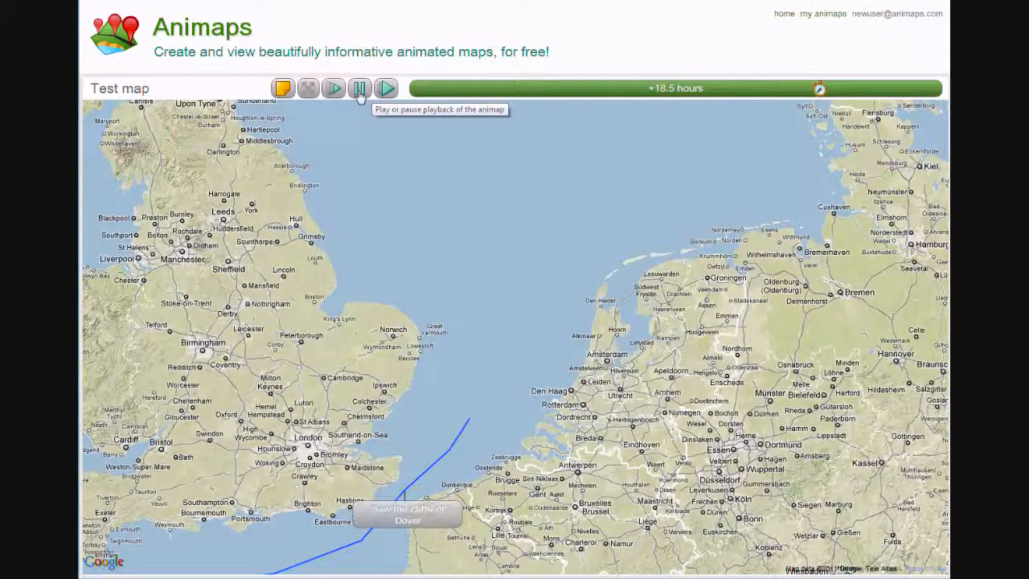
Stop the playback and make Marker01's future route visible on playback
{"action": "left_click", "coordinate": [359, 90]}
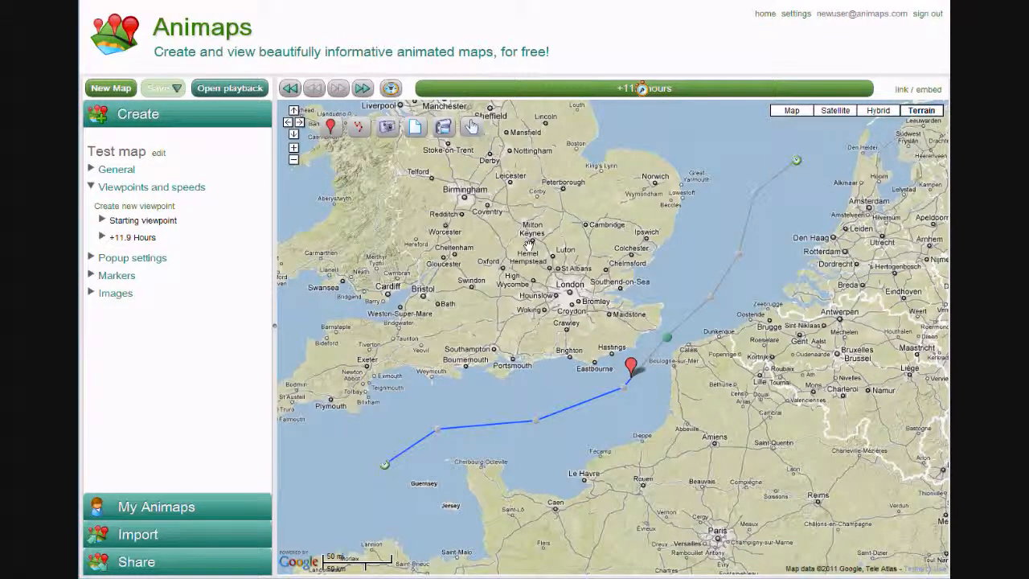
{"action": "left_click", "coordinate": [632, 366]}
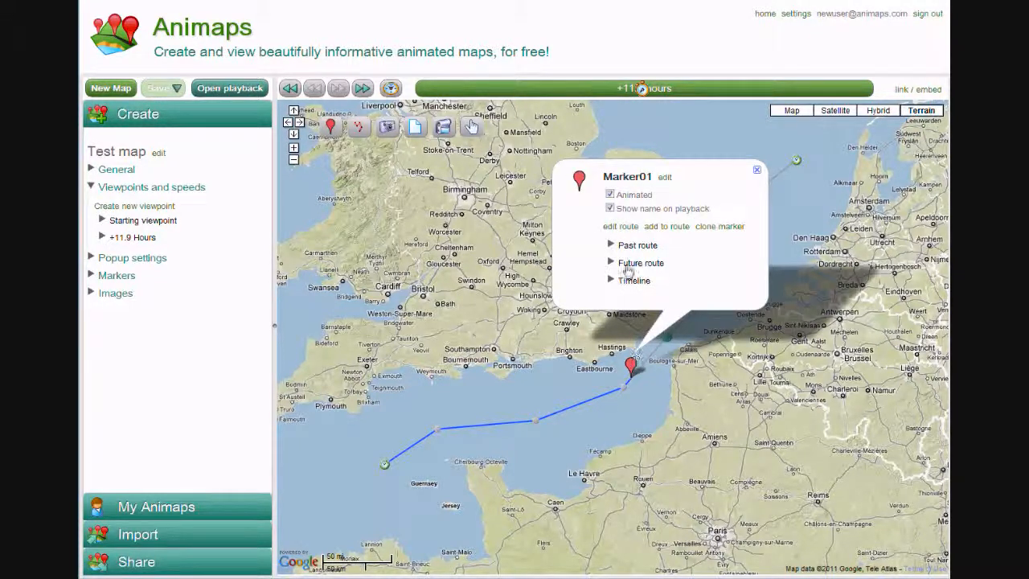
{"action": "left_click", "coordinate": [626, 249]}
{"action": "scroll", "coordinate": [626, 253], "scroll_direction": "down", "scroll_amount": 1}
{"action": "left_click", "coordinate": [631, 270]}
{"action": "scroll", "coordinate": [627, 257], "scroll_direction": "down", "scroll_amount": 1}
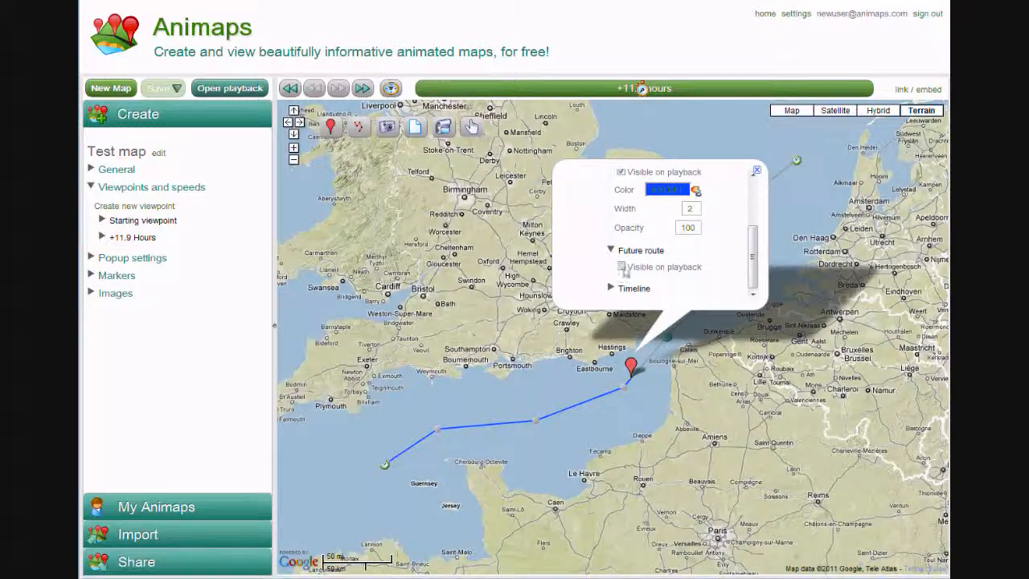
{"action": "left_click", "coordinate": [621, 266]}
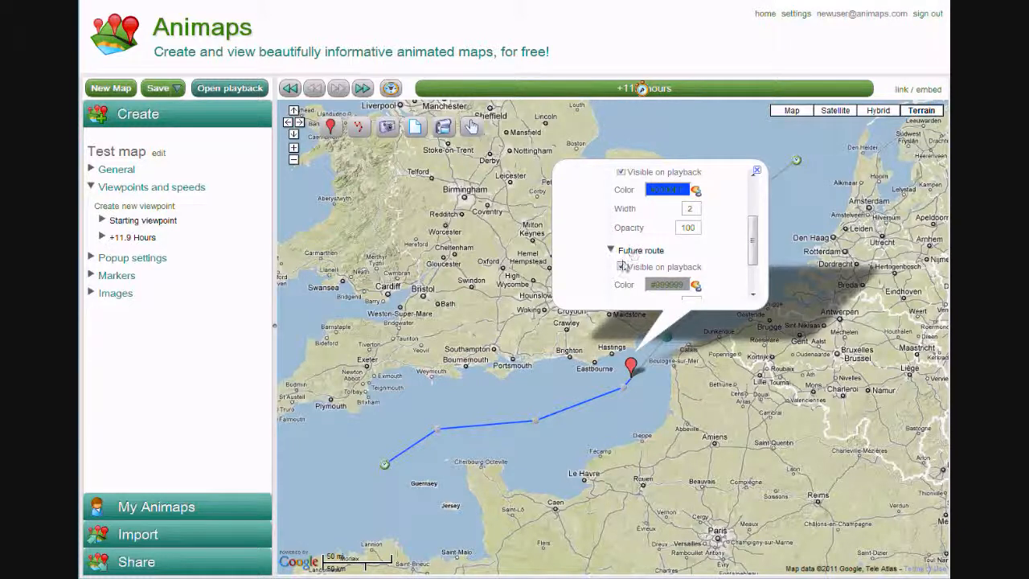
Set Marker01's past route to width 8 and opacity 35
{"action": "double_click", "coordinate": [685, 209]}
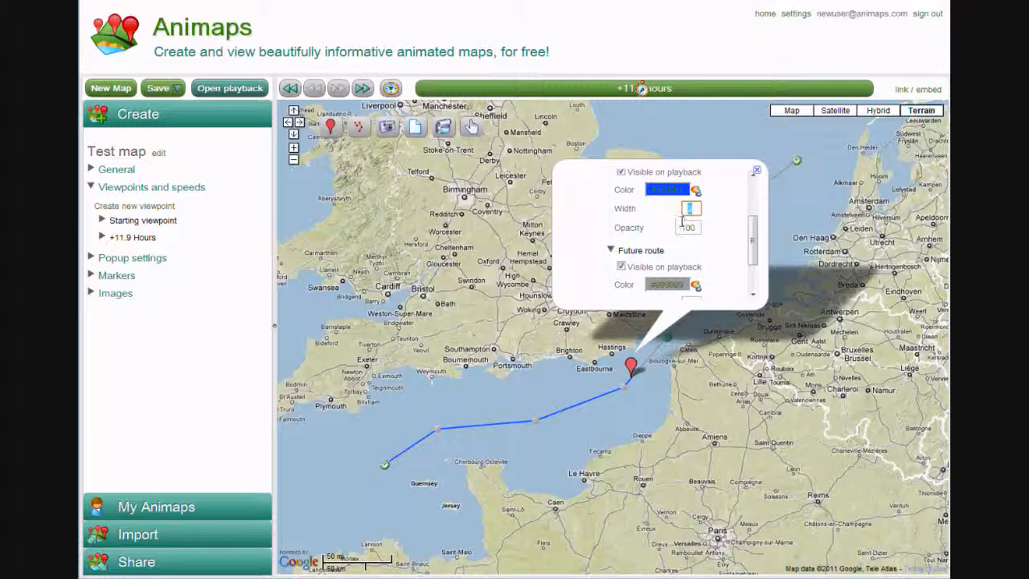
{"action": "type", "text": "8"}
{"action": "double_click", "coordinate": [689, 229]}
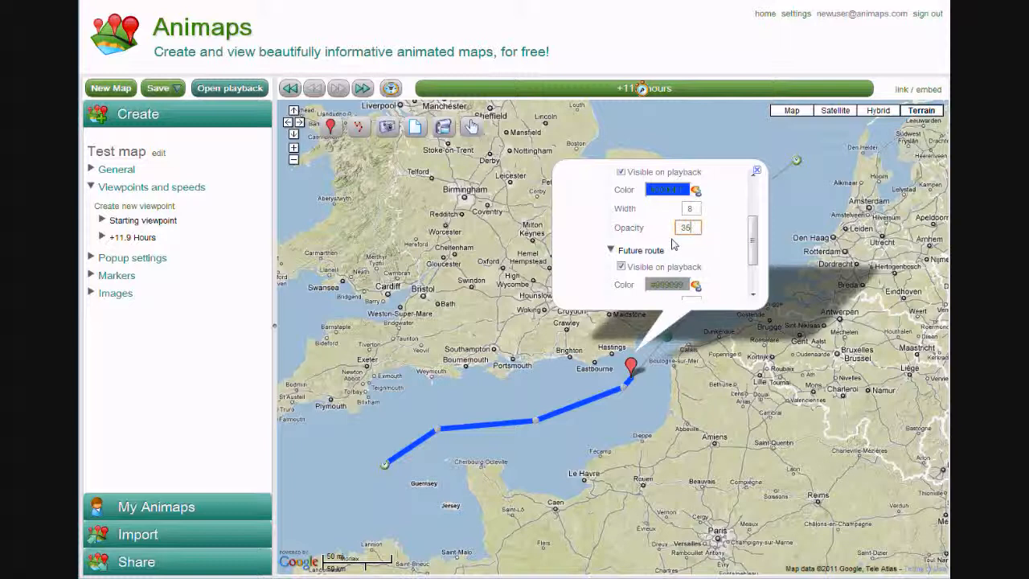
{"action": "left_click", "coordinate": [721, 239]}
Set Marker01's future route to width 8 and opacity 35
{"action": "left_click_drag", "start_coordinate": [748, 260], "coordinate": [756, 281]}
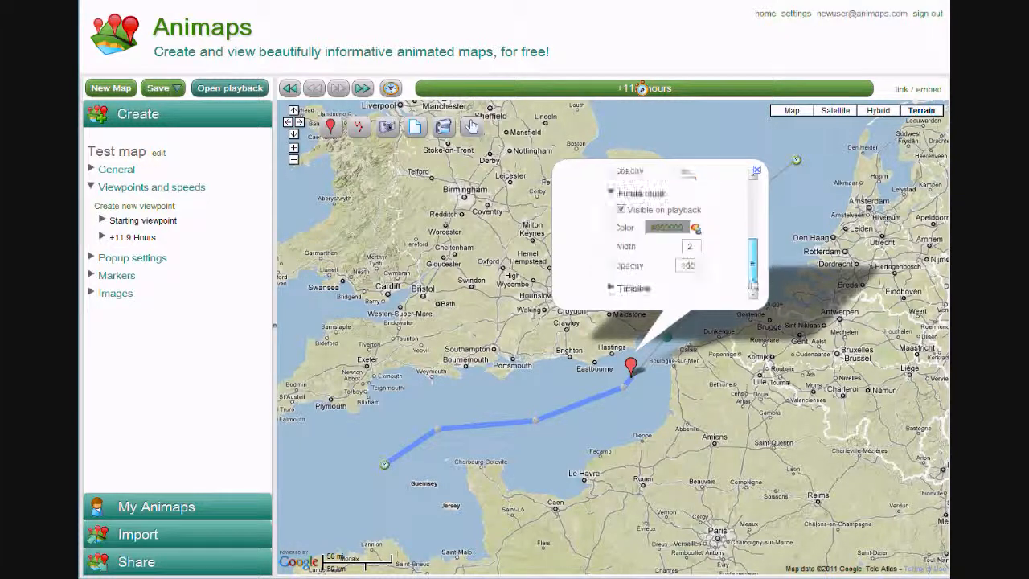
{"action": "double_click", "coordinate": [689, 246]}
{"action": "type", "text": "8"}
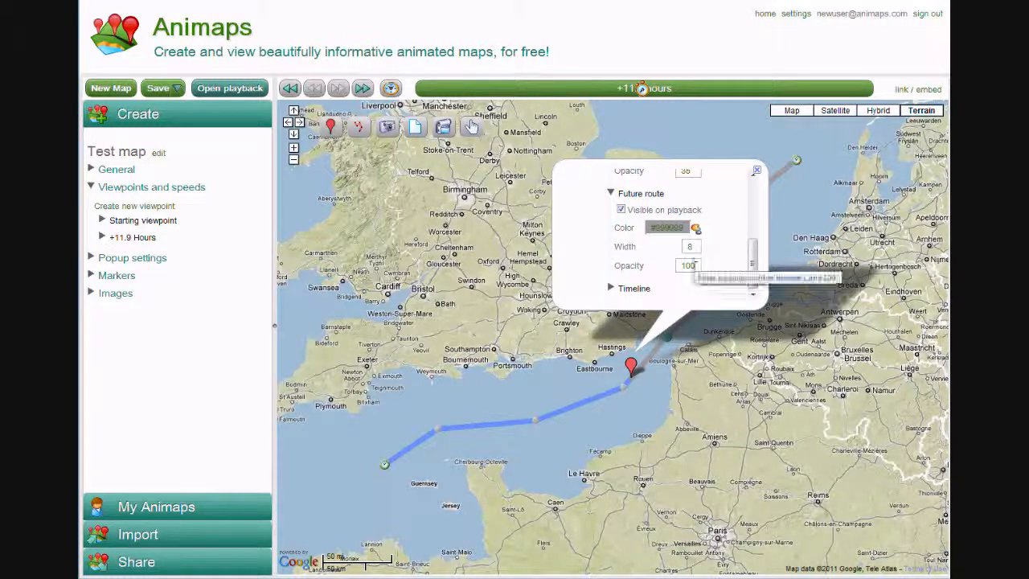
{"action": "left_click_drag", "start_coordinate": [697, 266], "coordinate": [662, 263]}
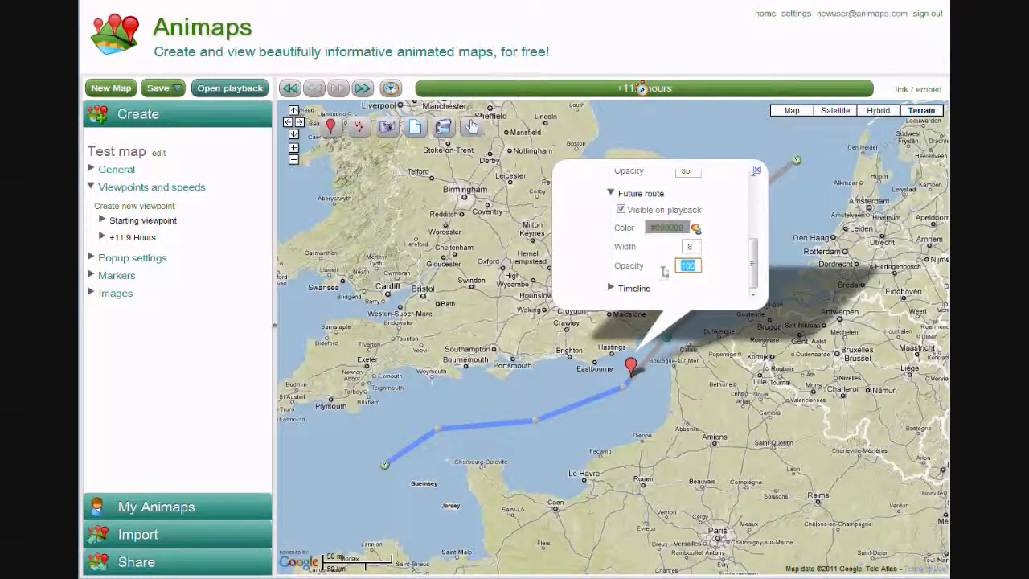
{"action": "type", "text": "35"}
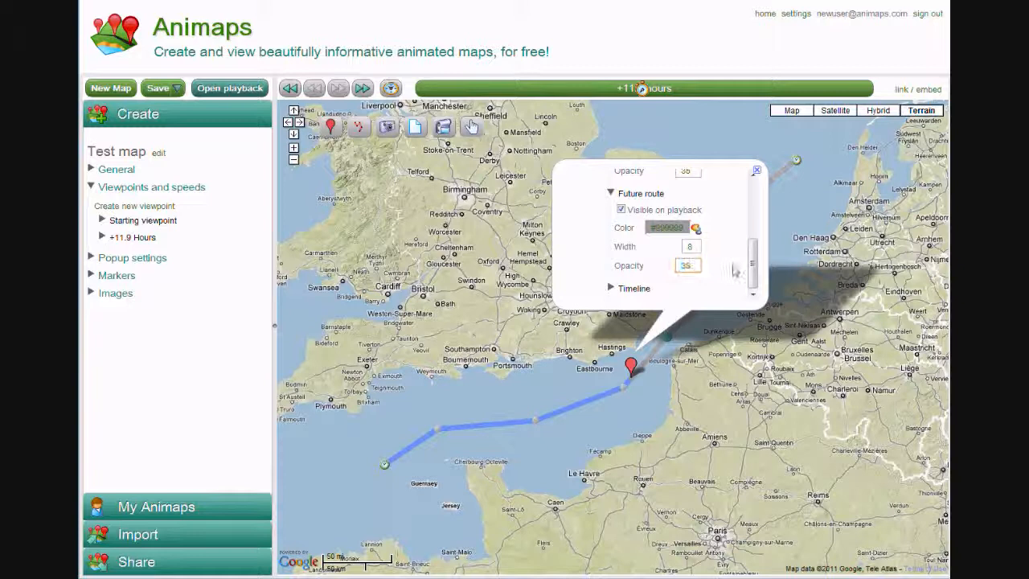
Change the future route's color to bright red and move the animation time to +8.57 hours to preview both route parts
{"action": "left_click", "coordinate": [696, 229]}
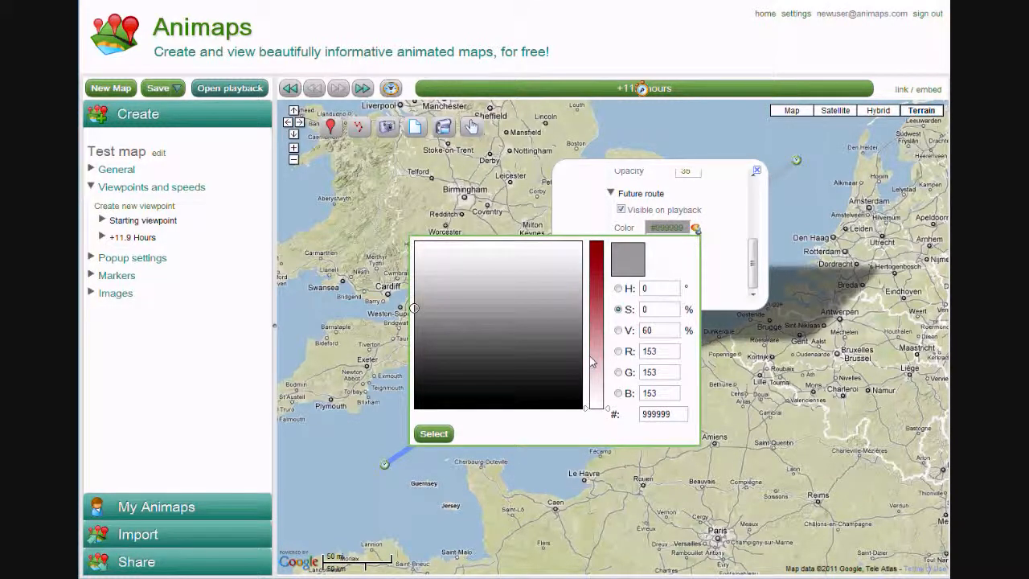
{"action": "left_click_drag", "start_coordinate": [609, 408], "coordinate": [601, 230]}
{"action": "left_click_drag", "start_coordinate": [550, 308], "coordinate": [593, 217]}
{"action": "left_click", "coordinate": [434, 434]}
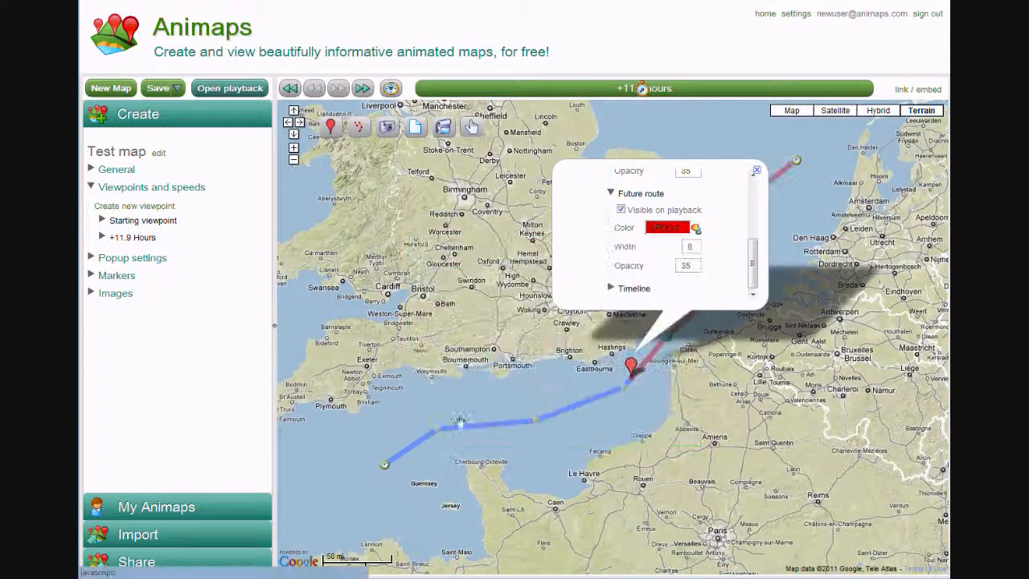
{"action": "left_click", "coordinate": [649, 438]}
{"action": "mouse_move", "coordinate": [642, 88]}
{"action": "left_mouse_down"}
{"action": "mouse_move", "coordinate": [482, 89]}
{"action": "mouse_move", "coordinate": [796, 89]}
{"action": "mouse_move", "coordinate": [671, 93]}
{"action": "mouse_move", "coordinate": [512, 175]}
{"action": "mouse_move", "coordinate": [509, 89]}
{"action": "mouse_move", "coordinate": [761, 88]}
{"action": "mouse_move", "coordinate": [577, 88]}
{"action": "left_mouse_up"}
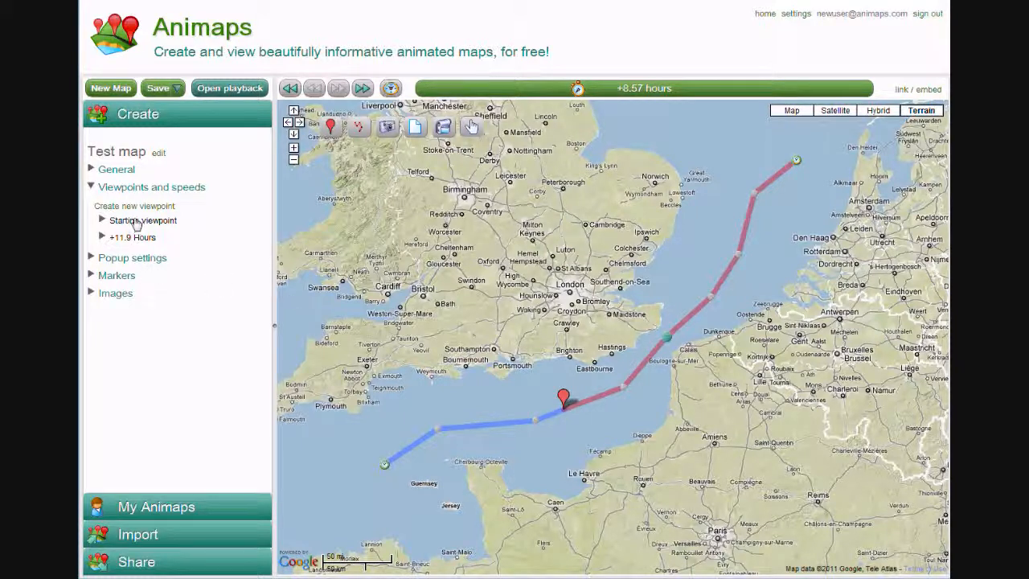
Clone Marker01 from the map's list of markers
{"action": "left_click", "coordinate": [124, 188]}
{"action": "left_click", "coordinate": [116, 224]}
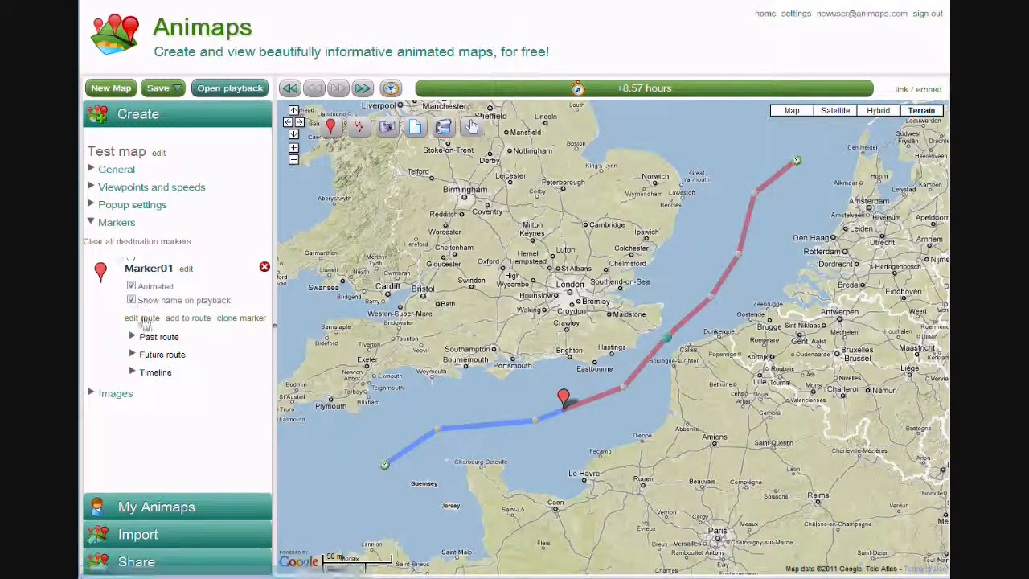
{"action": "left_click", "coordinate": [231, 321]}
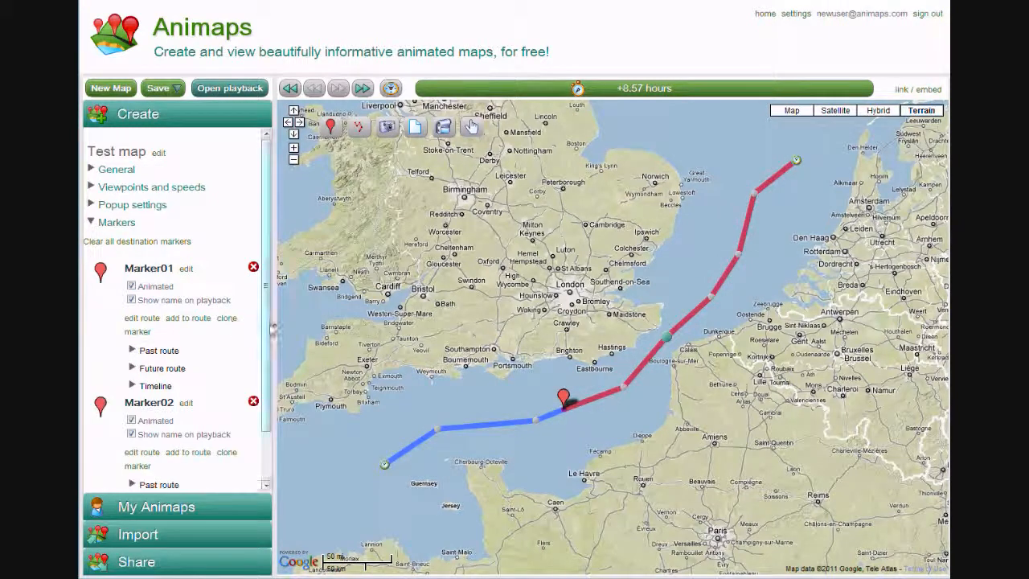
Edit Marker02's route, shifting every point after the first slightly off Marker01's route, and finish editing
{"action": "scroll", "coordinate": [268, 361], "scroll_direction": "down", "scroll_amount": 2}
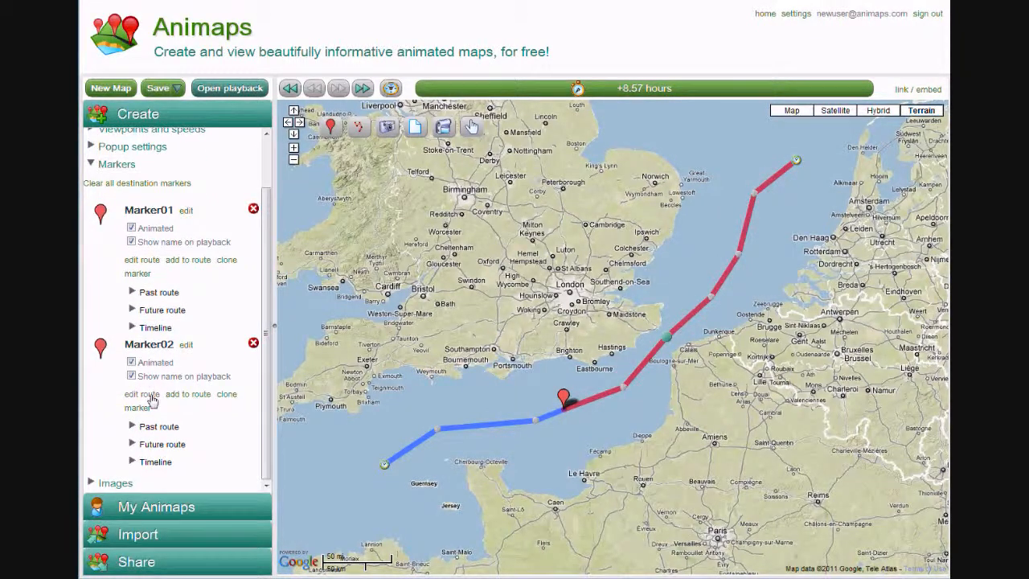
{"action": "left_click", "coordinate": [151, 395]}
{"action": "left_click_drag", "start_coordinate": [438, 429], "coordinate": [434, 419]}
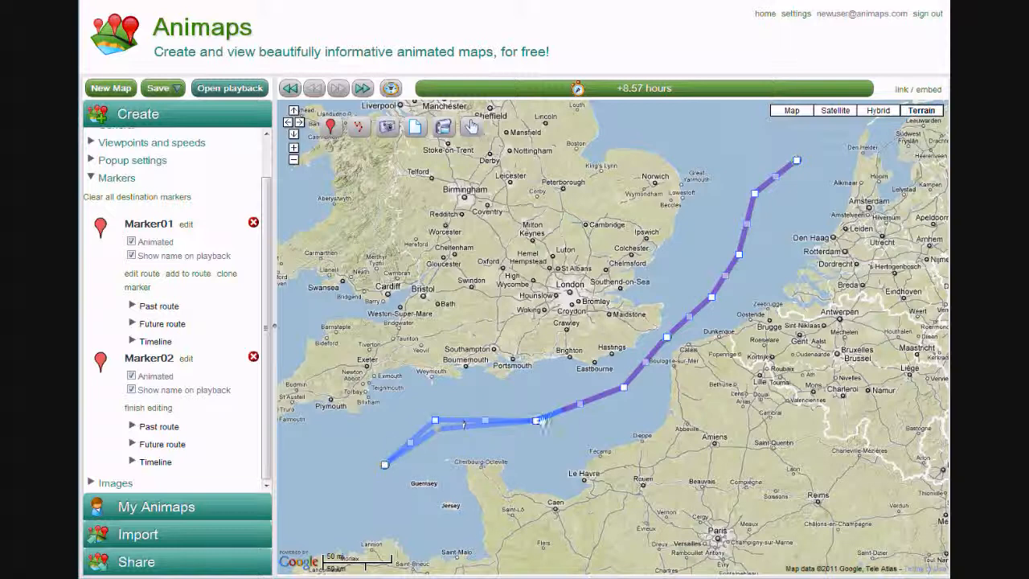
{"action": "left_click_drag", "start_coordinate": [536, 421], "coordinate": [534, 411]}
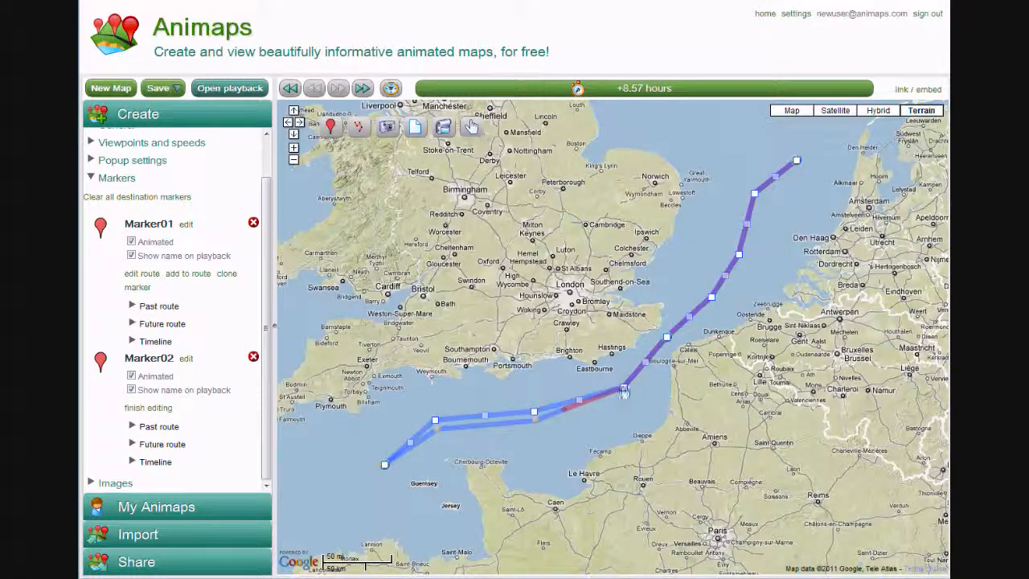
{"action": "left_click_drag", "start_coordinate": [624, 389], "coordinate": [618, 381]}
{"action": "left_click_drag", "start_coordinate": [667, 337], "coordinate": [663, 332]}
{"action": "left_click_drag", "start_coordinate": [712, 297], "coordinate": [702, 284]}
{"action": "left_click_drag", "start_coordinate": [739, 253], "coordinate": [725, 248]}
{"action": "left_click_drag", "start_coordinate": [754, 194], "coordinate": [773, 201]}
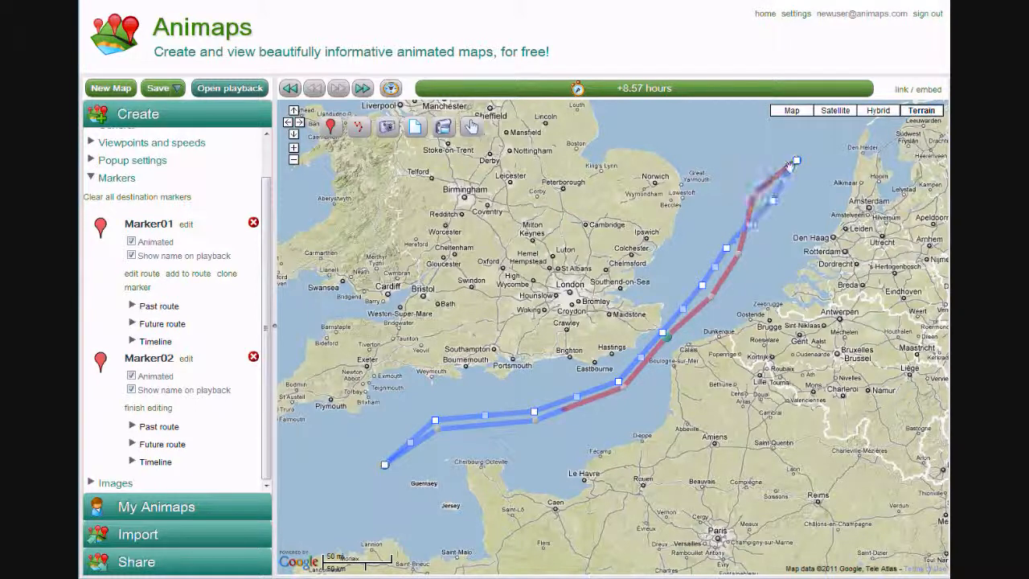
{"action": "left_click_drag", "start_coordinate": [796, 160], "coordinate": [802, 164]}
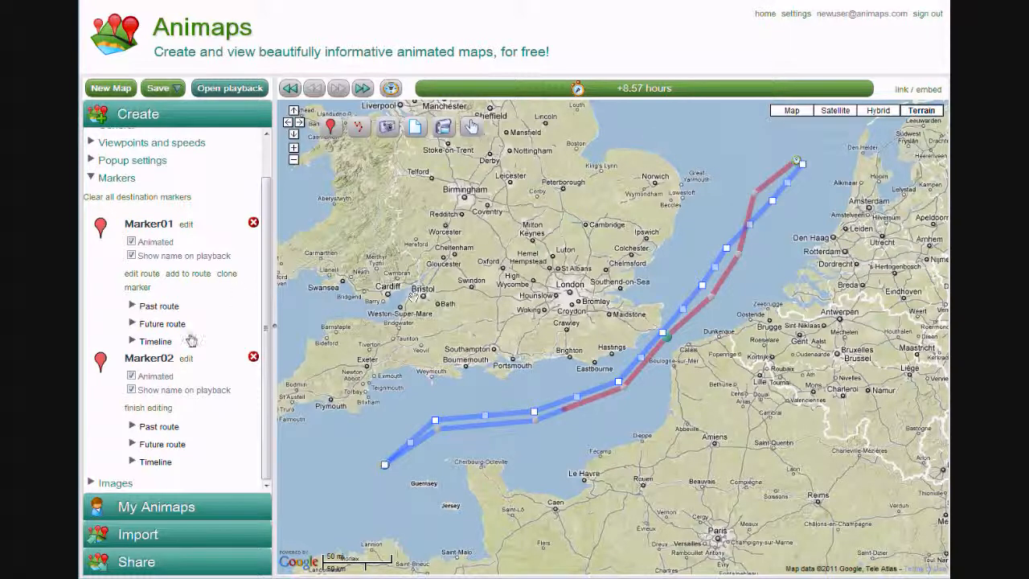
{"action": "left_click", "coordinate": [148, 407]}
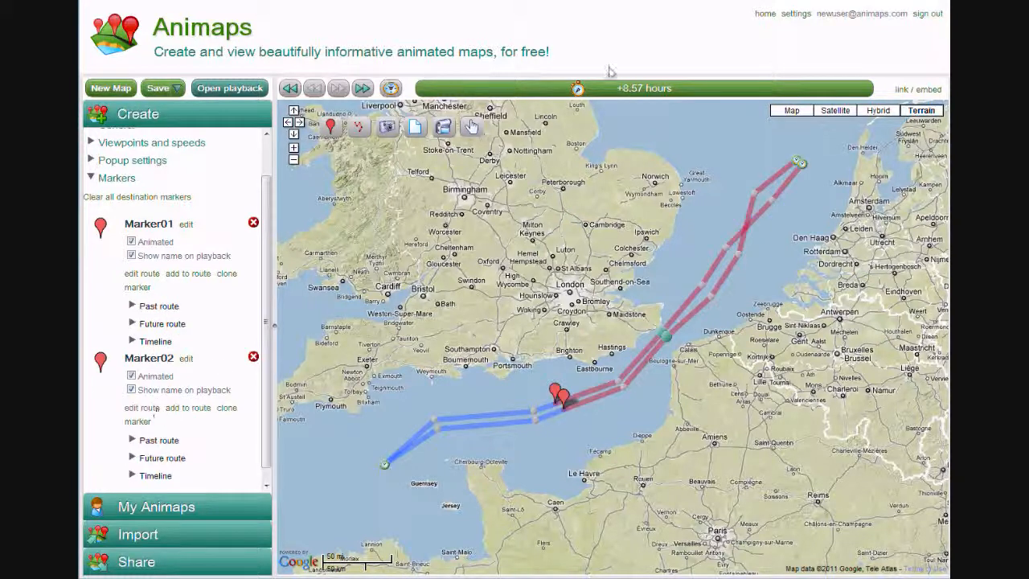
Place a text just off Portsmouth at 8.78 hours, name it "Test popup location" and enter "Some text" as its content
{"action": "mouse_move", "coordinate": [577, 88]}
{"action": "left_mouse_down"}
{"action": "mouse_move", "coordinate": [850, 89]}
{"action": "mouse_move", "coordinate": [448, 88]}
{"action": "mouse_move", "coordinate": [767, 90]}
{"action": "mouse_move", "coordinate": [581, 89]}
{"action": "left_mouse_up"}
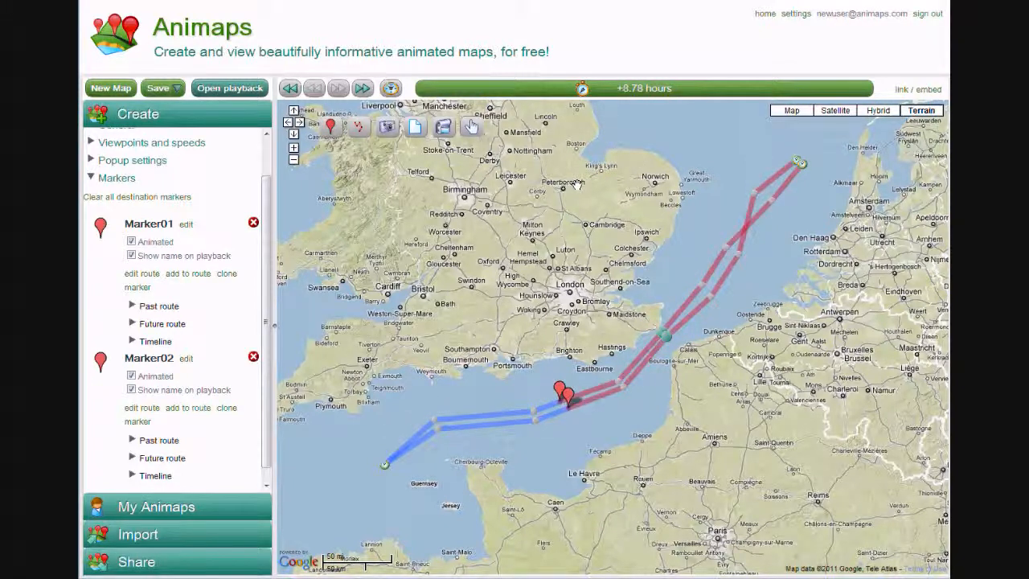
{"action": "left_click", "coordinate": [120, 179]}
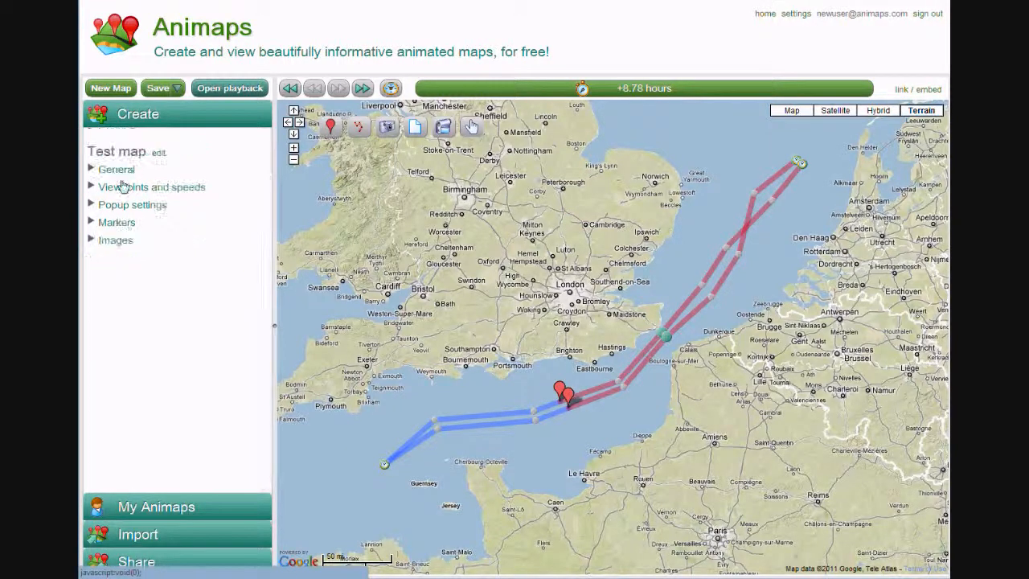
{"action": "left_click_drag", "start_coordinate": [477, 362], "coordinate": [467, 388]}
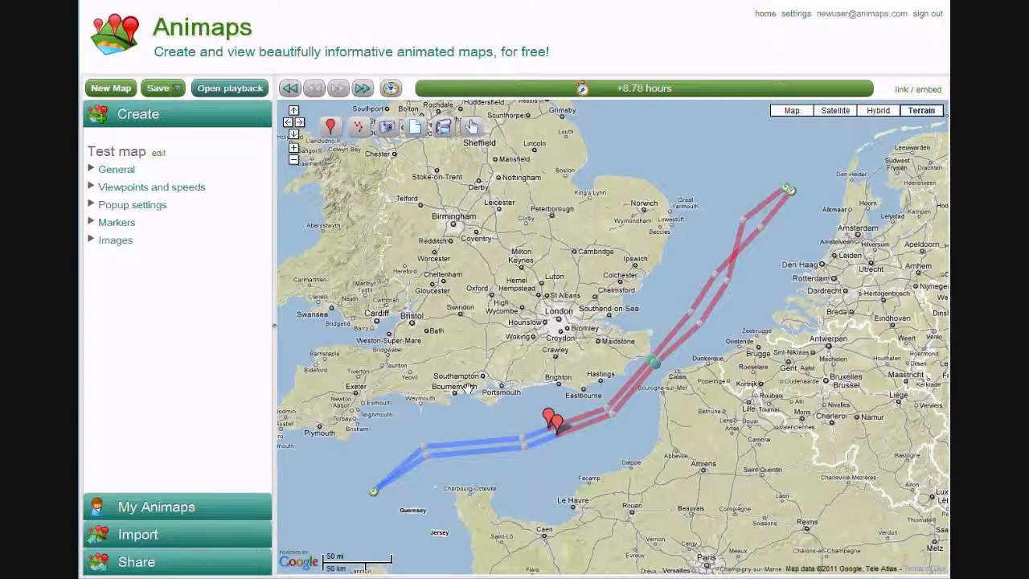
{"action": "left_click", "coordinate": [413, 130]}
{"action": "left_click", "coordinate": [508, 420]}
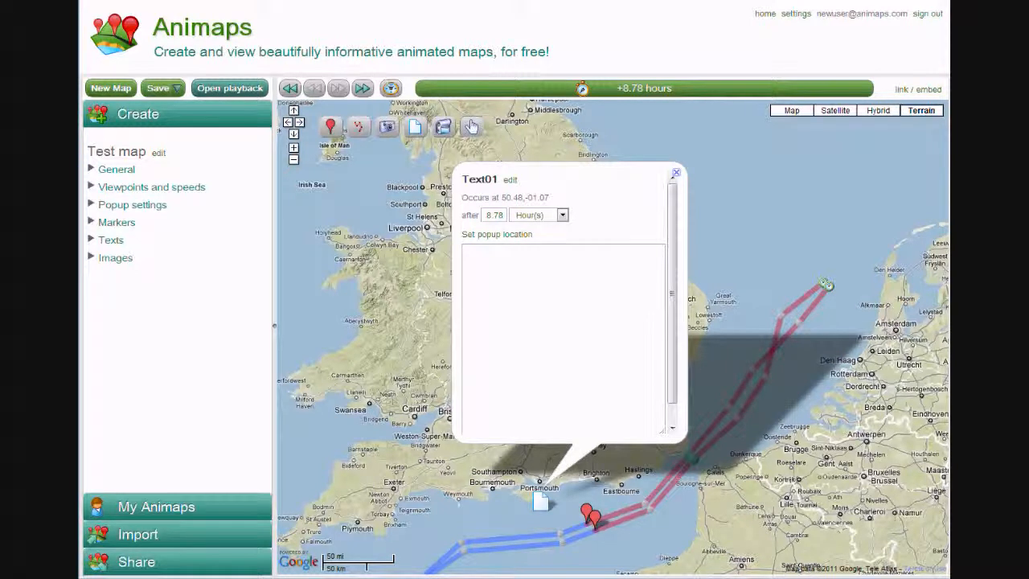
{"action": "left_click", "coordinate": [509, 179]}
{"action": "type", "text": "Test popup location"}
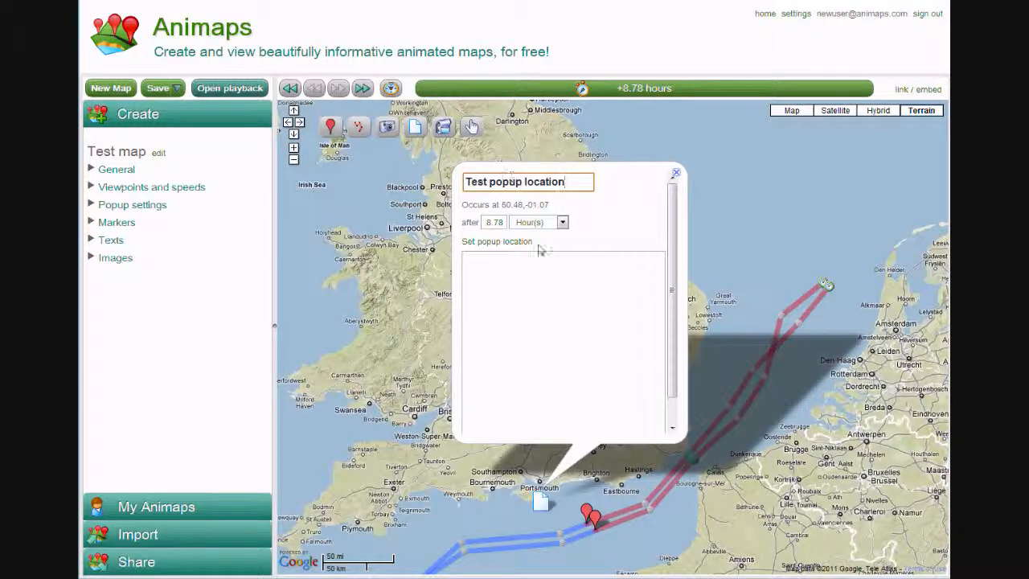
{"action": "left_click", "coordinate": [539, 254]}
{"action": "type", "text": "Some text"}
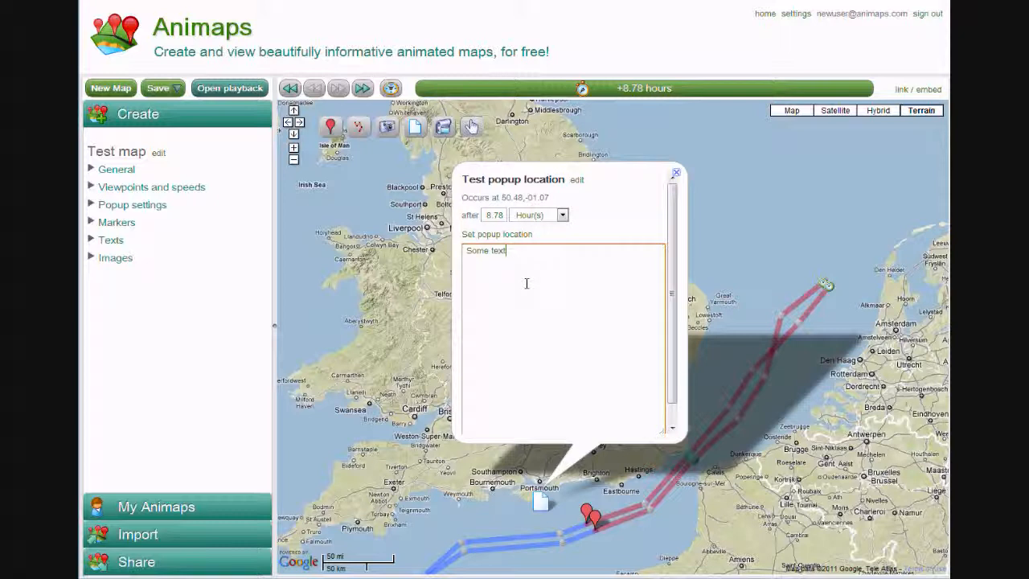
Set the text's popup location northwest of its point, just southwest of Birmingham
{"action": "left_click", "coordinate": [504, 240]}
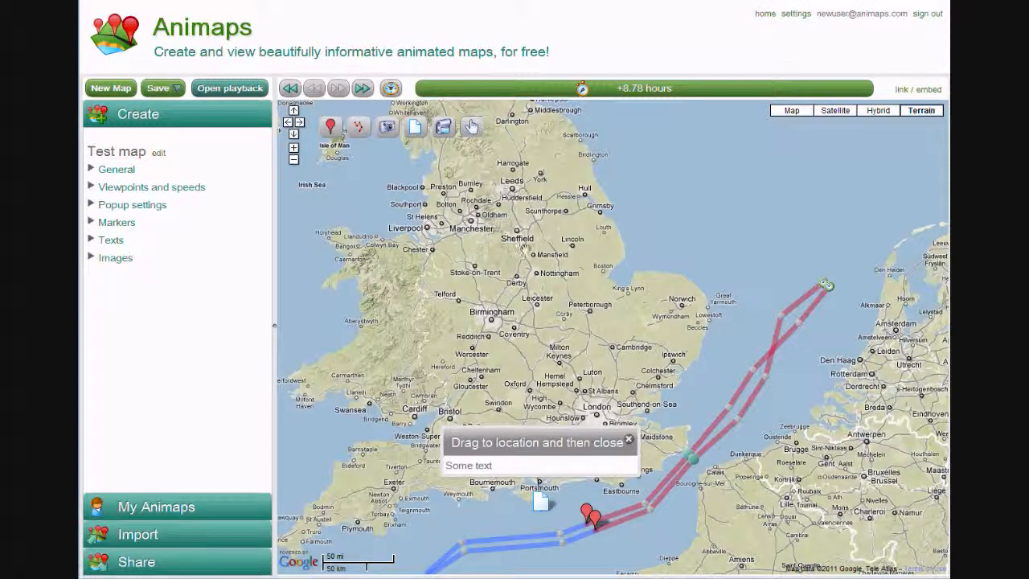
{"action": "left_click_drag", "start_coordinate": [520, 446], "coordinate": [551, 421]}
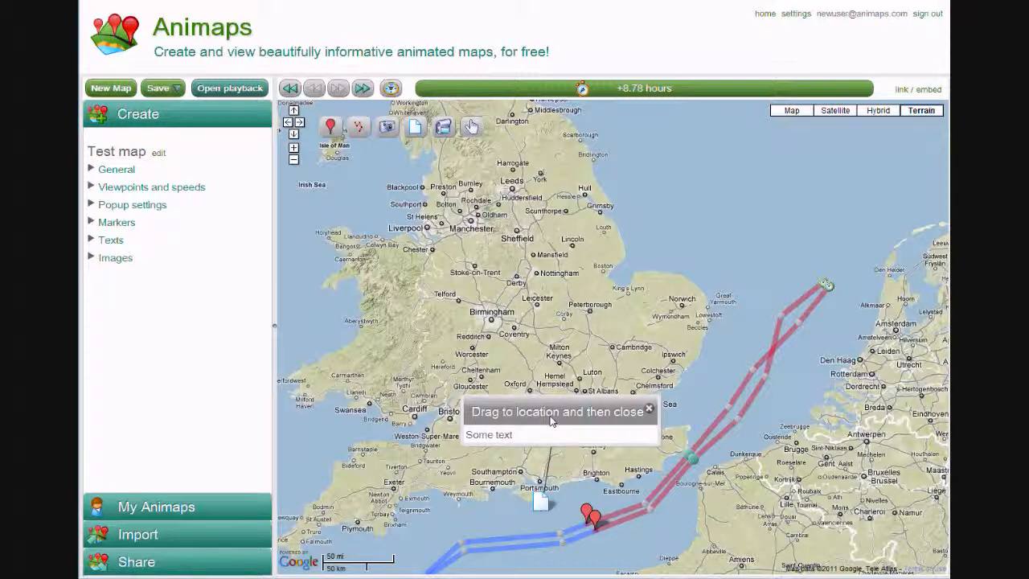
{"action": "left_click_drag", "start_coordinate": [551, 421], "coordinate": [441, 351]}
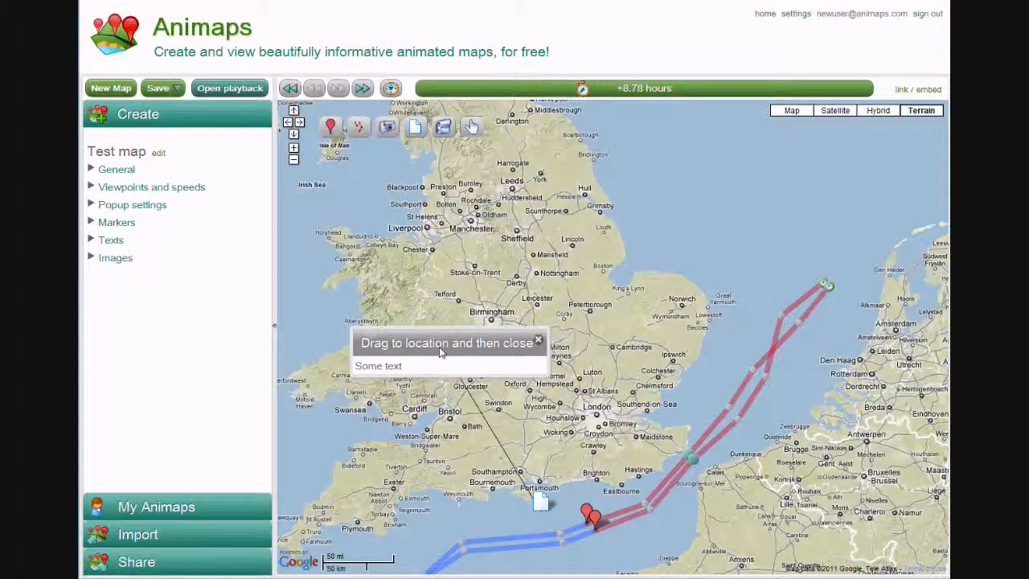
{"action": "left_click", "coordinate": [539, 343]}
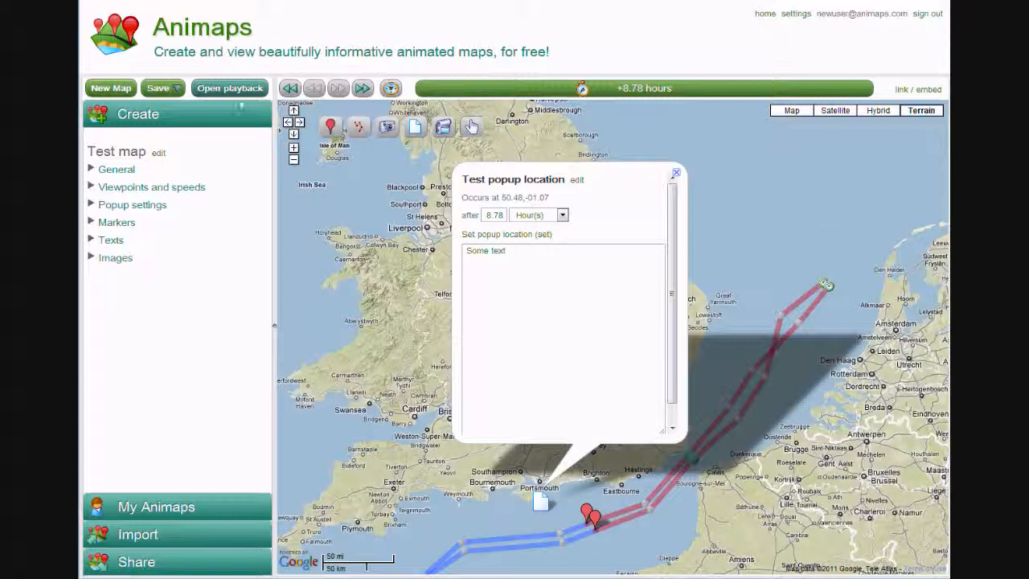
Save the map and play the animation in the playback view to check the text popup and the routes
{"action": "left_click", "coordinate": [159, 89]}
{"action": "left_click", "coordinate": [217, 88]}
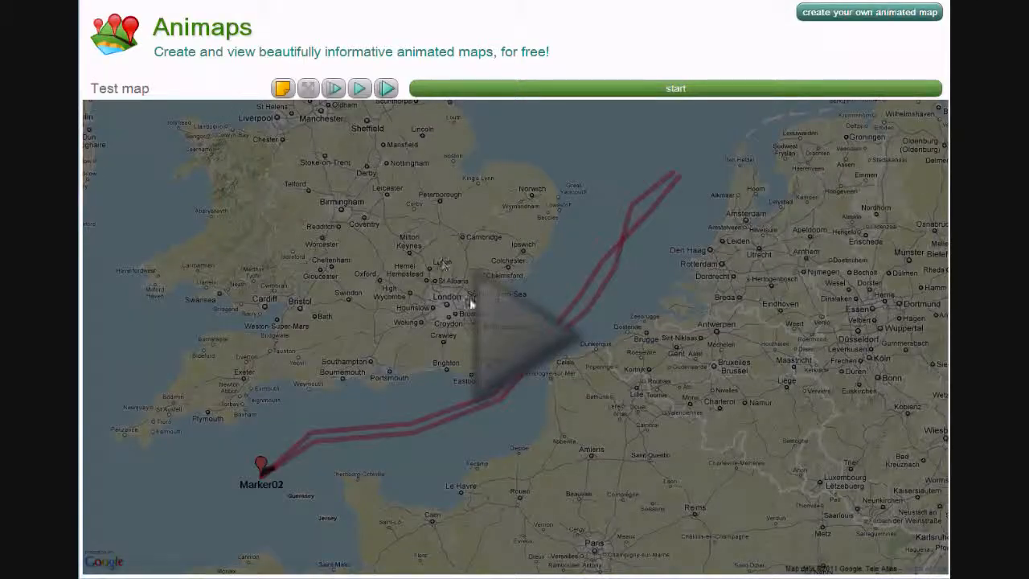
{"action": "left_click", "coordinate": [512, 346]}
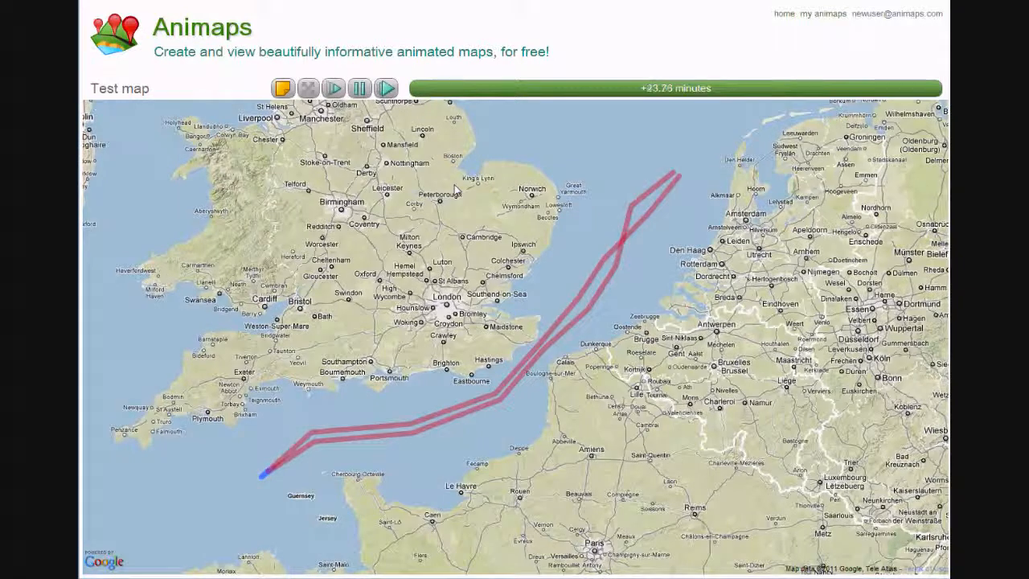
{"action": "left_click", "coordinate": [384, 96]}
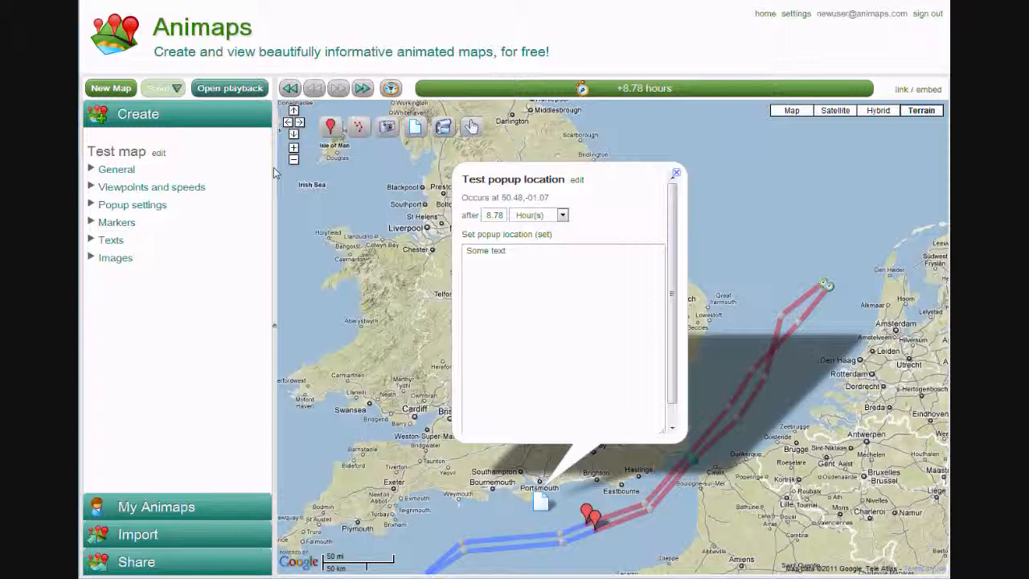
Open the settings of the viewpoint at +11.9 hours
{"action": "left_click", "coordinate": [126, 191]}
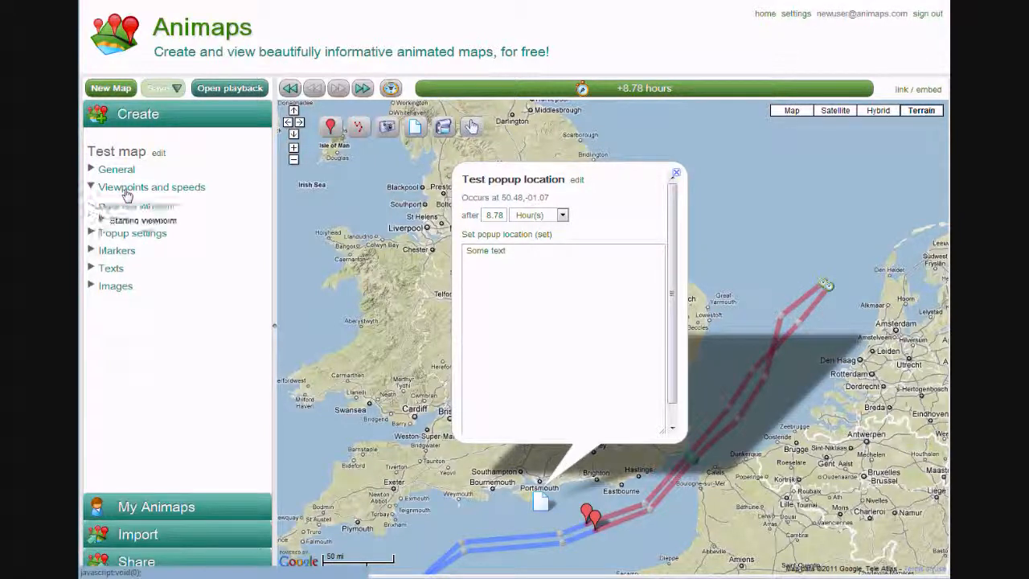
{"action": "left_click", "coordinate": [128, 239]}
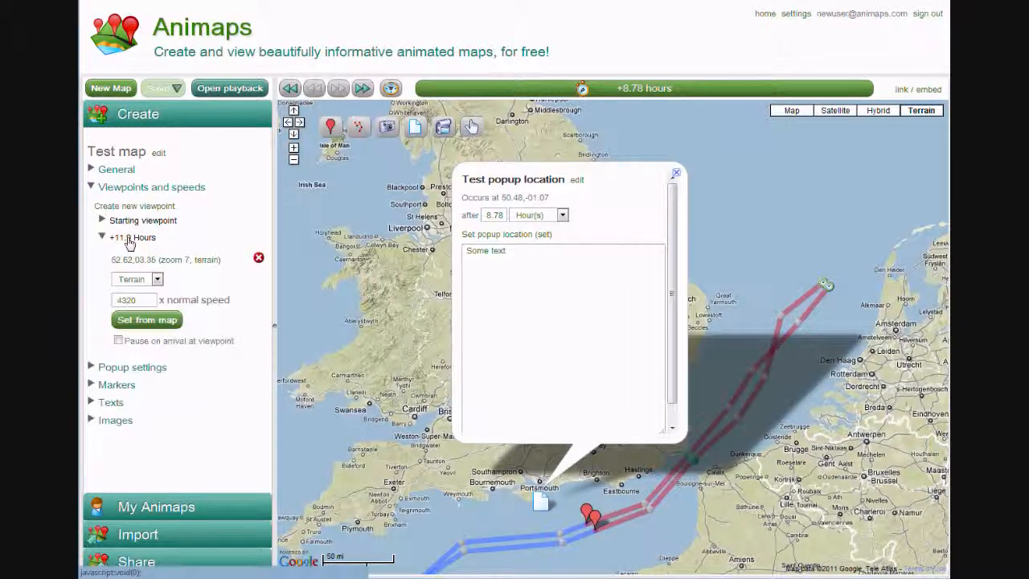